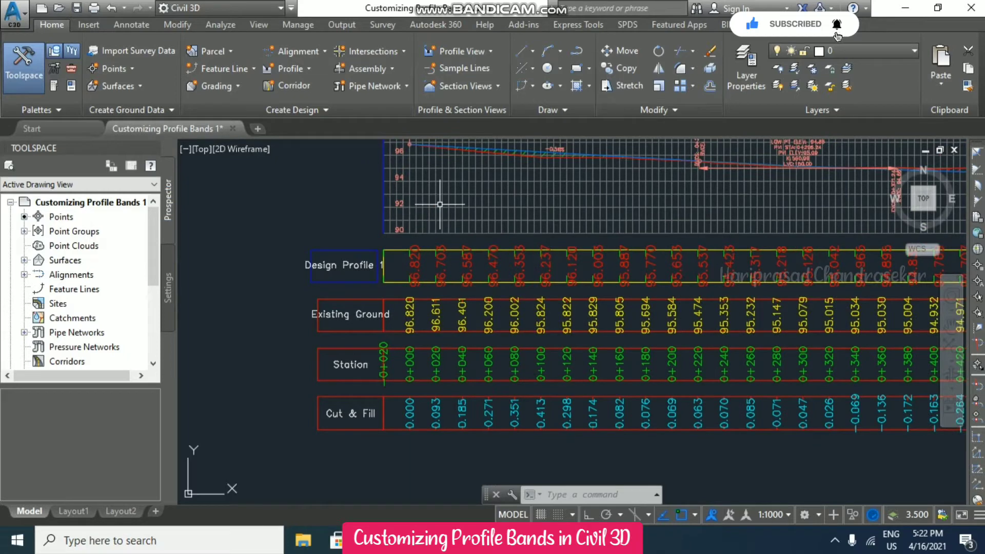
- Open the Design Profile 1 band style for editing from the band properties of the profile view
click(433, 226)
click(461, 163)
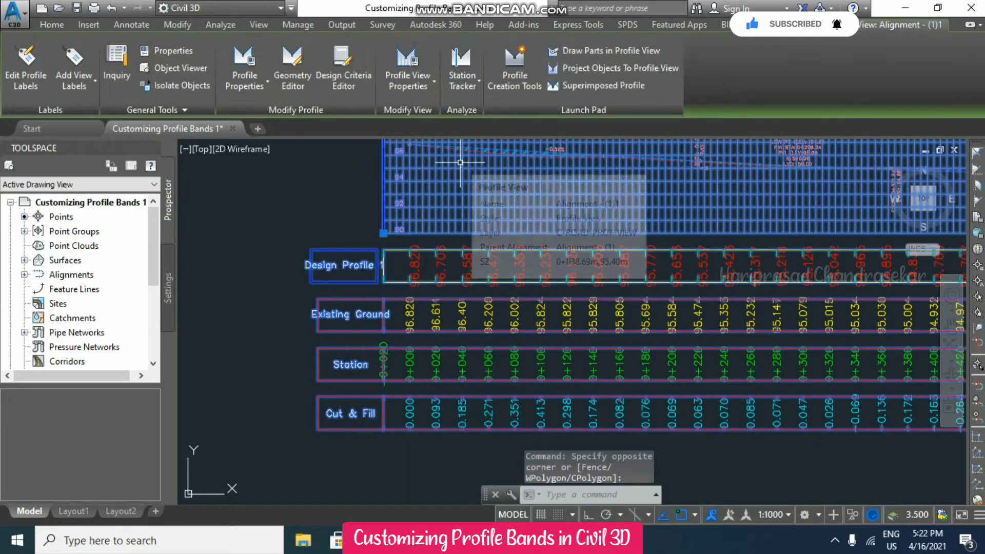
click(419, 85)
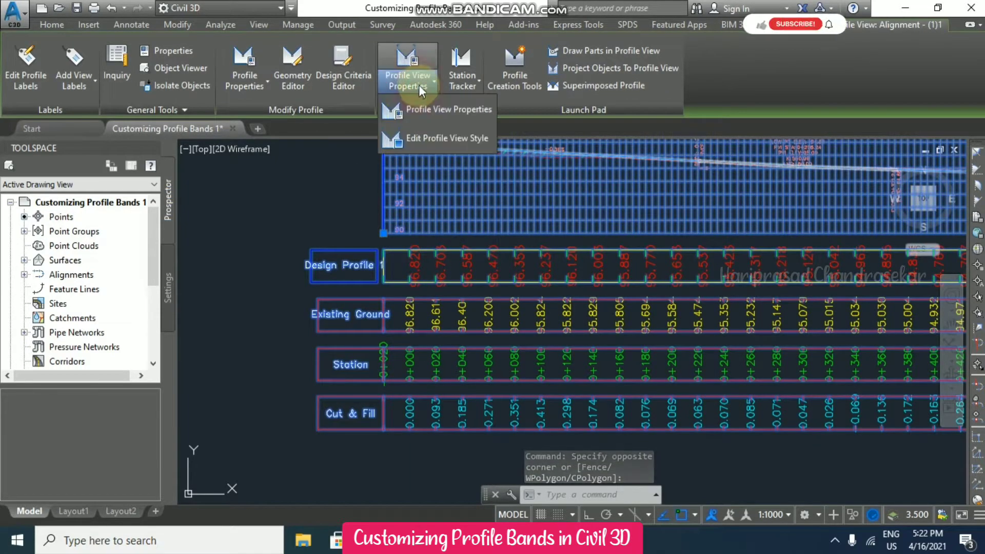
click(450, 111)
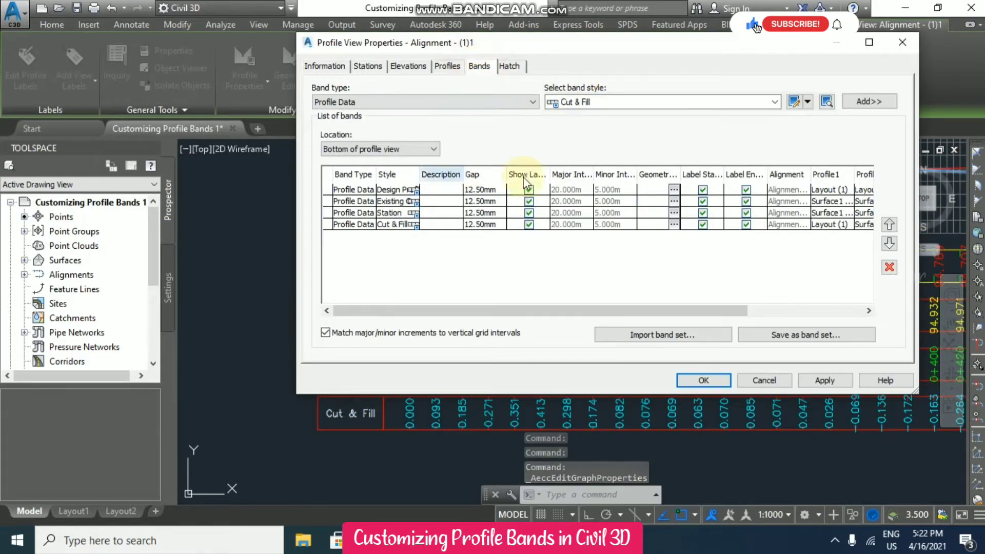
click(775, 102)
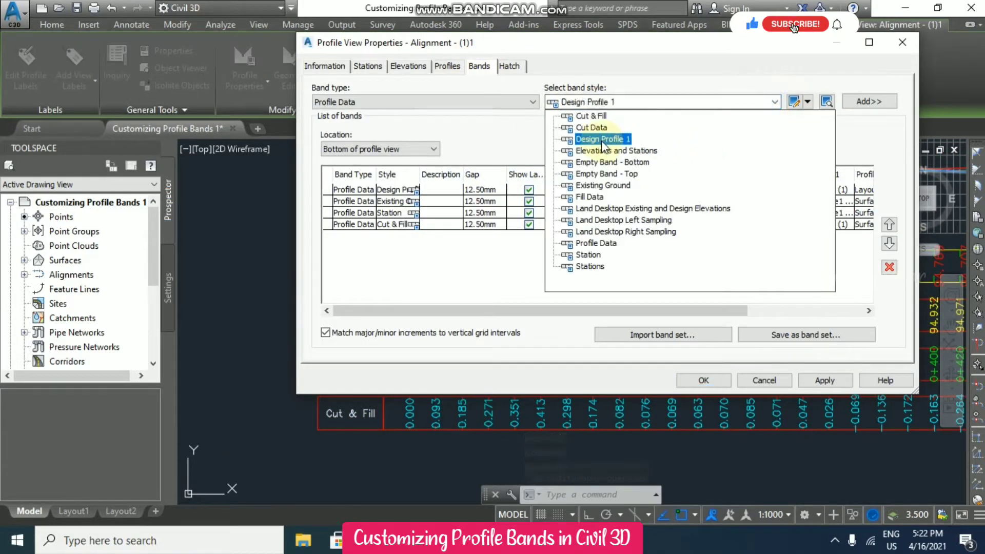
click(600, 140)
click(807, 101)
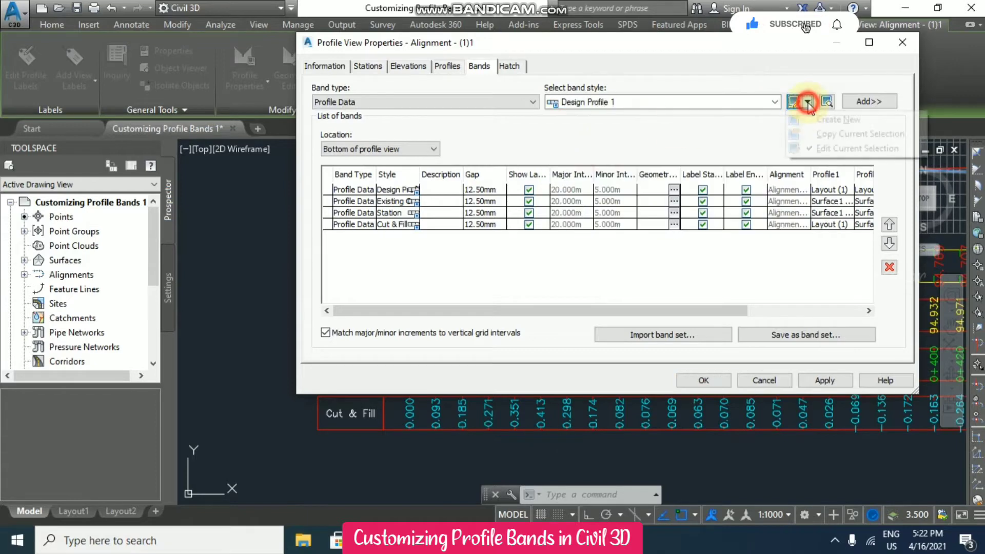
click(831, 146)
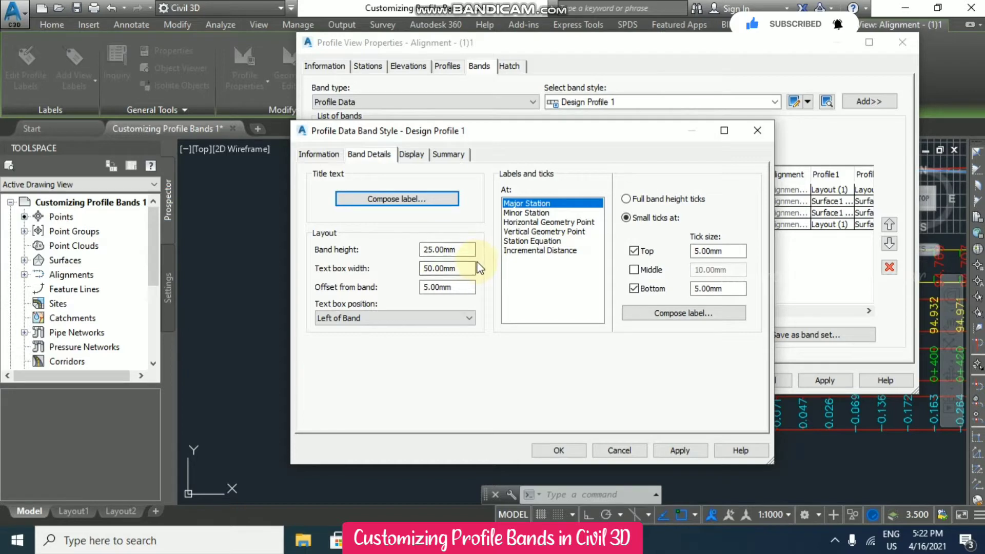
- Set the Design Profile 1 band's text box width to 100 mm, offset from band to 0 mm, and major station ticks to full band height
double_click(457, 269)
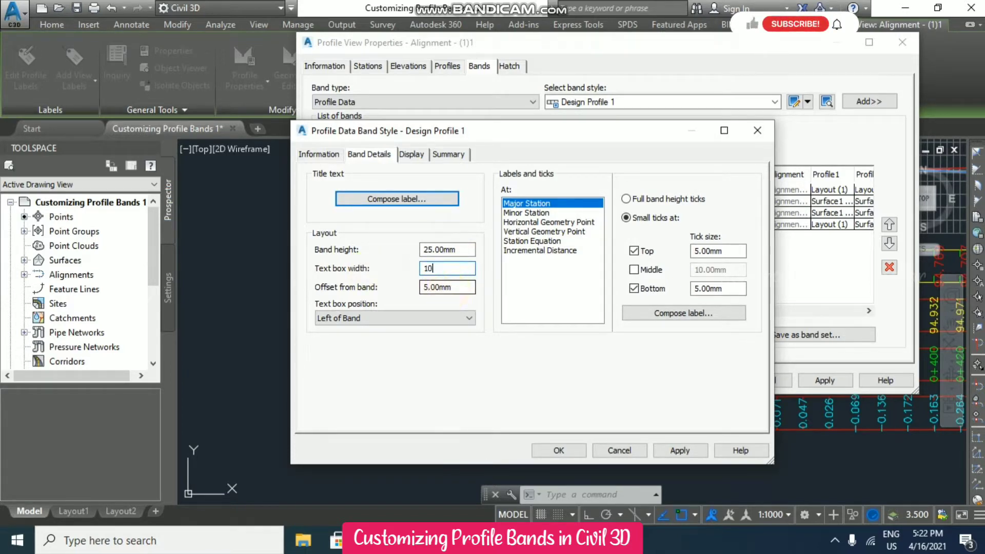
double_click(468, 287)
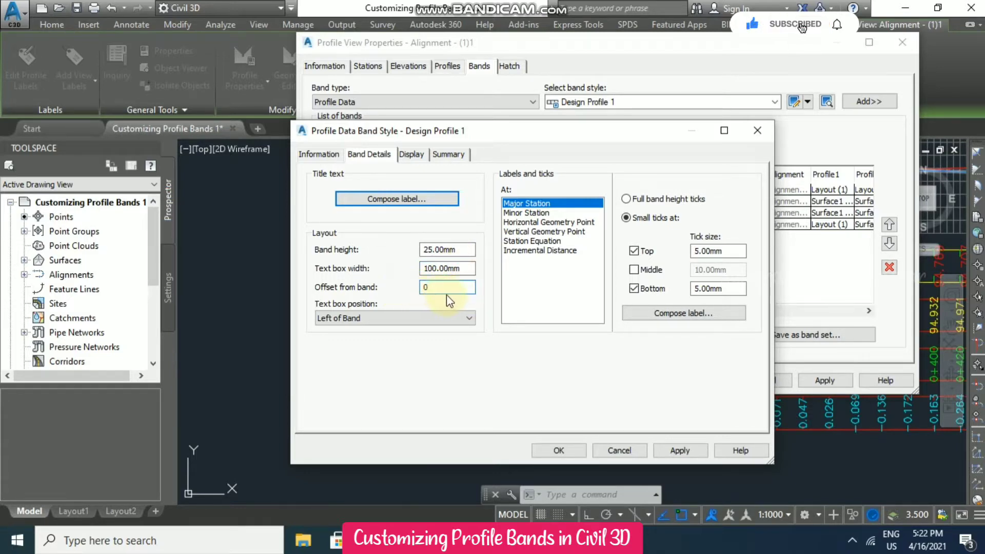
click(637, 200)
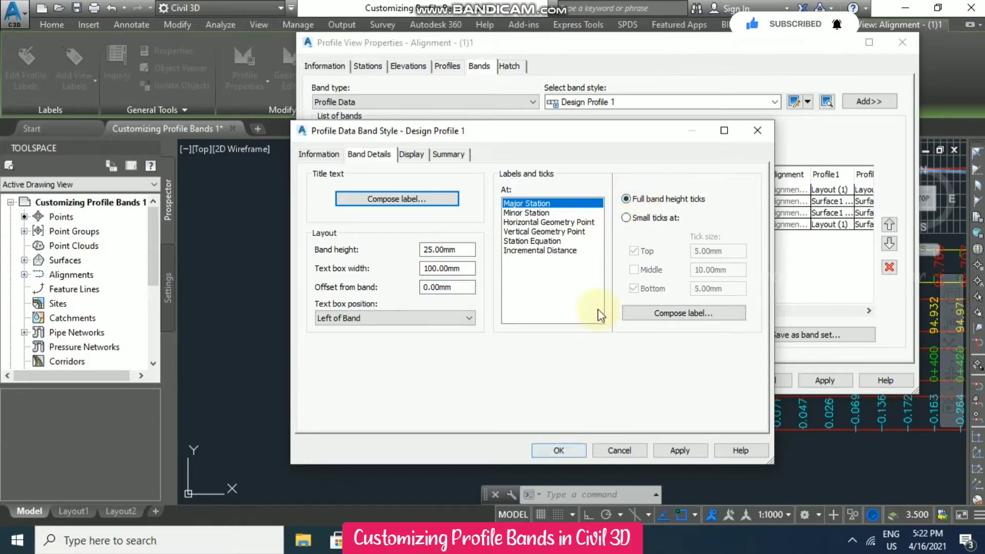
click(558, 452)
click(704, 380)
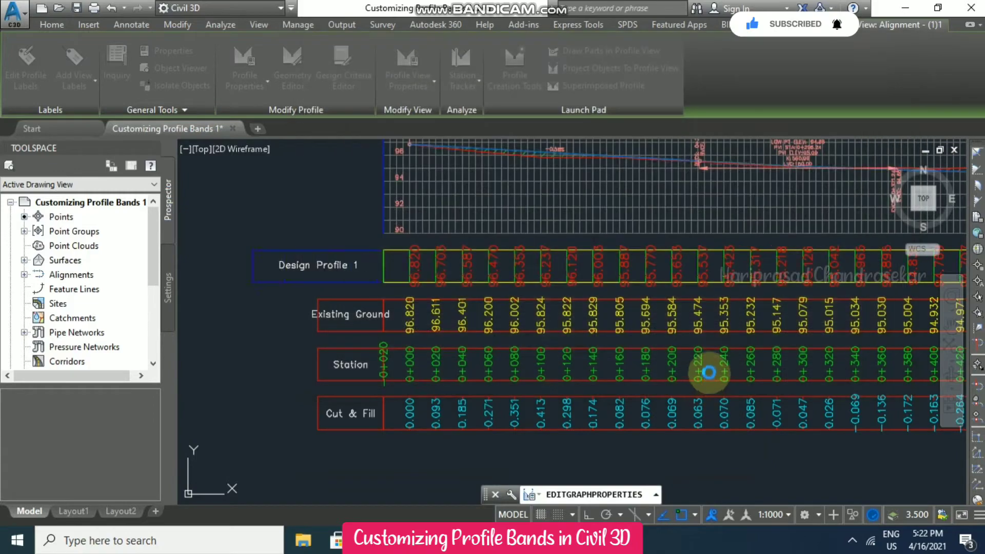
scroll(655, 354, up, 4)
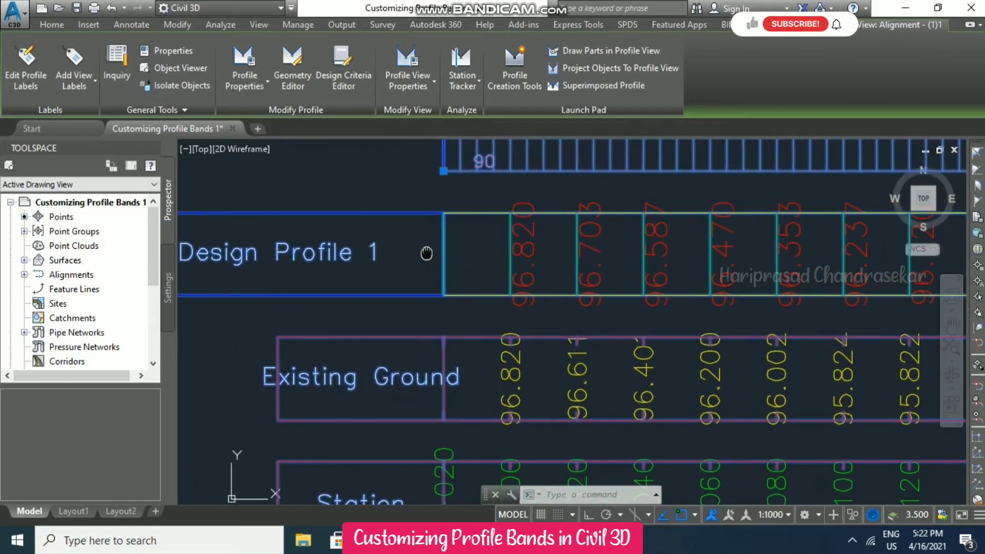
key(Escape)
scroll(624, 249, down, 2)
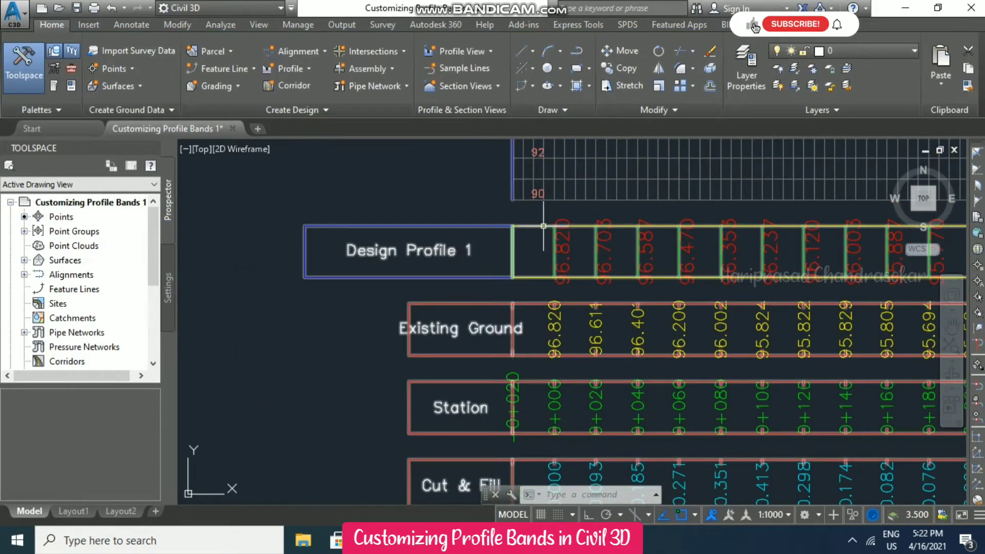
- Reopen the profile view's band properties and edit the current Design Profile 1 band style
click(570, 173)
click(410, 86)
click(442, 110)
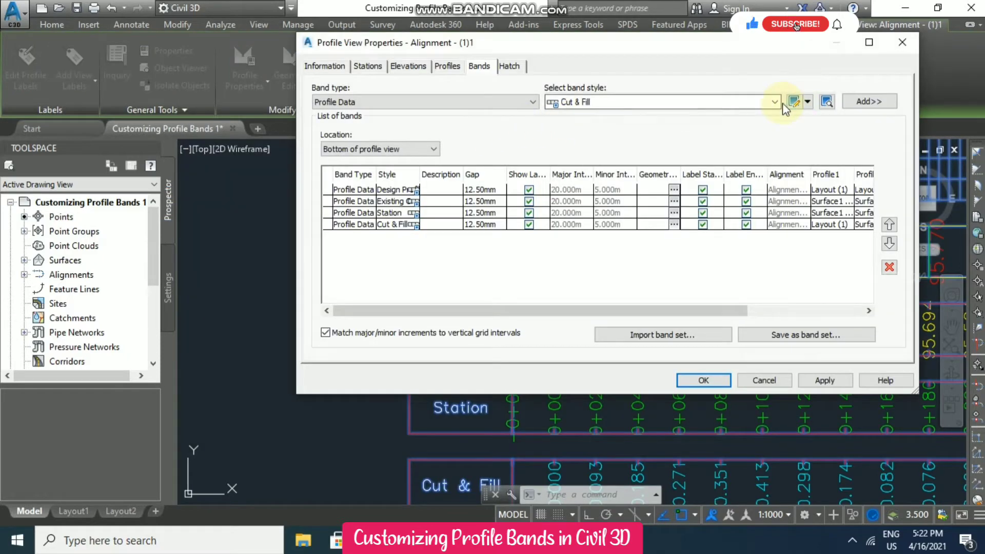
click(776, 102)
click(590, 140)
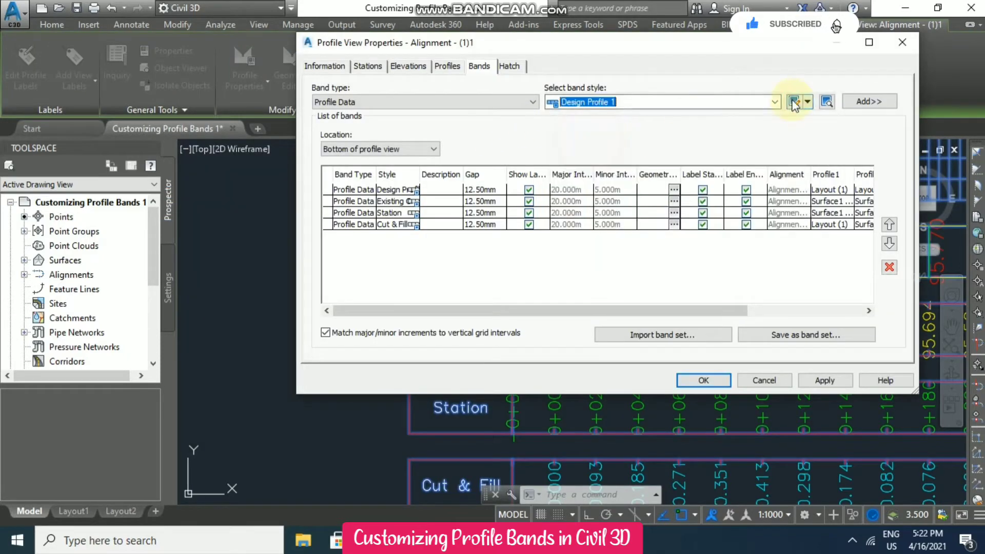
click(808, 102)
click(831, 149)
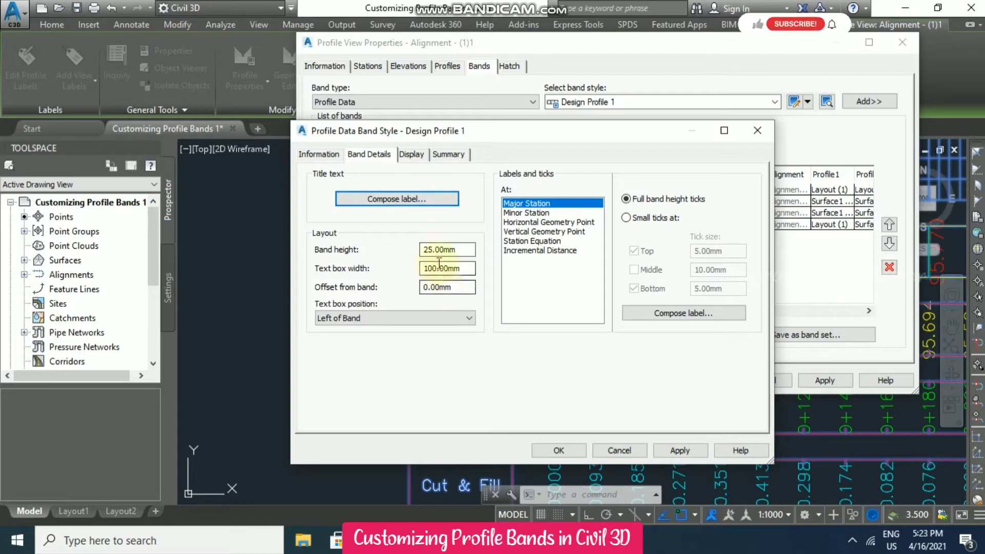
- Try the Right of Band text box position for the Design Profile 1 band and inspect both ends of the profile view
click(365, 320)
click(365, 341)
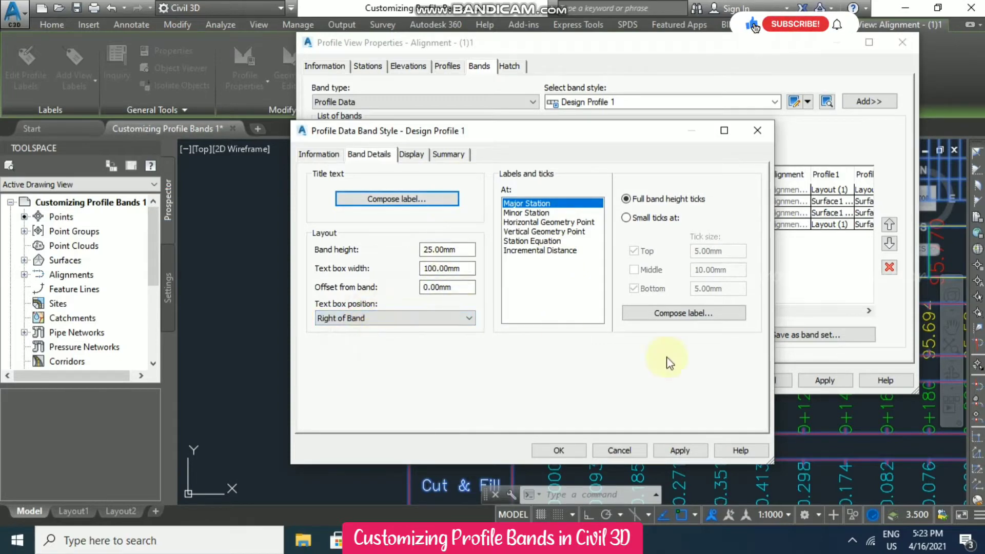
click(559, 452)
mouse_move(669, 49)
mouse_down()
mouse_move(296, 49)
mouse_move(138, 64)
mouse_up()
click(163, 392)
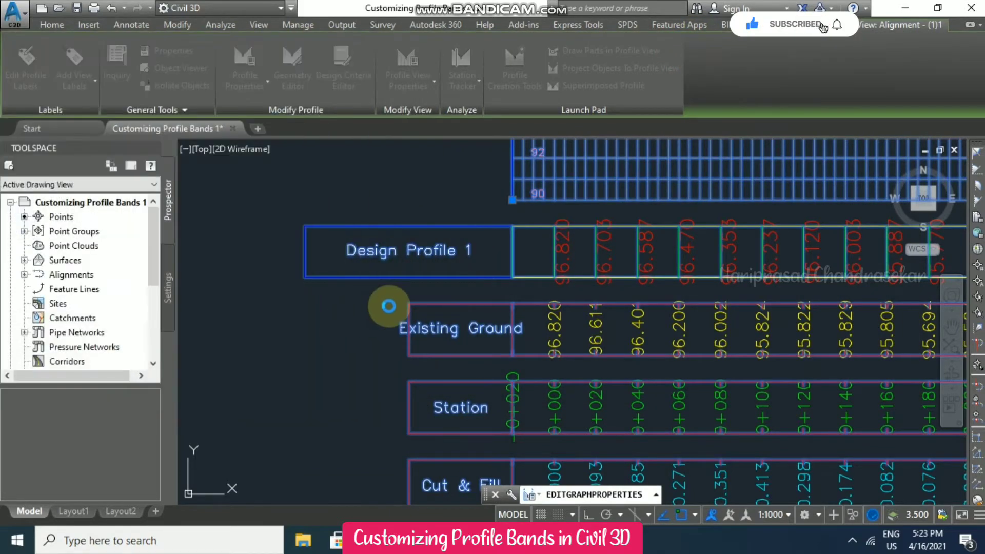
scroll(450, 265, down, 5)
scroll(671, 259, up, 5)
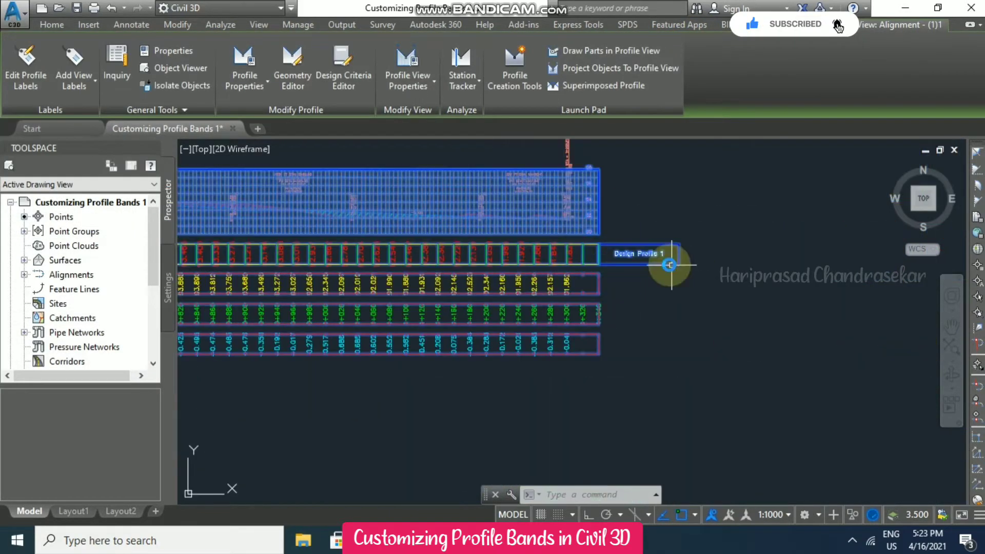
scroll(748, 224, down, 1)
key(Escape)
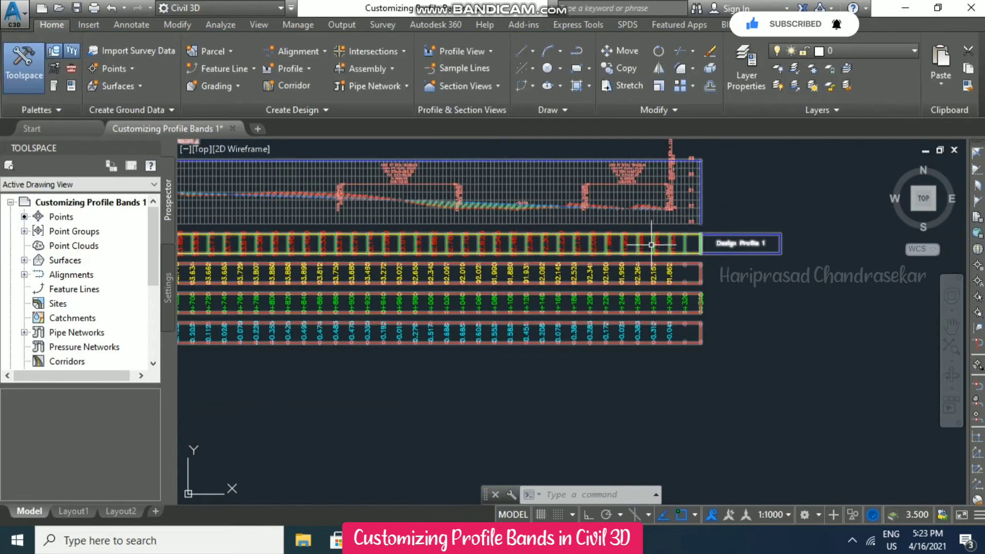
scroll(759, 277, down, 4)
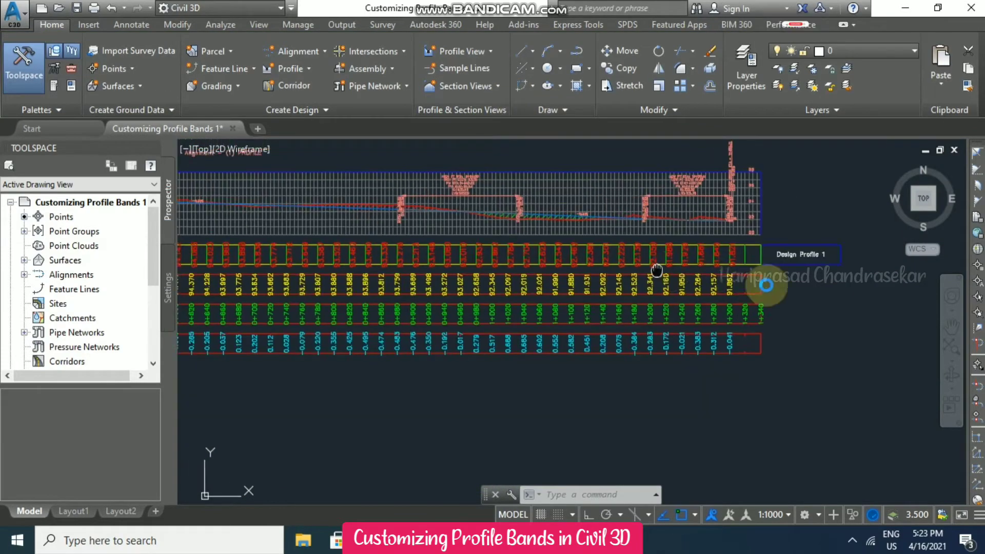
scroll(544, 285, up, 4)
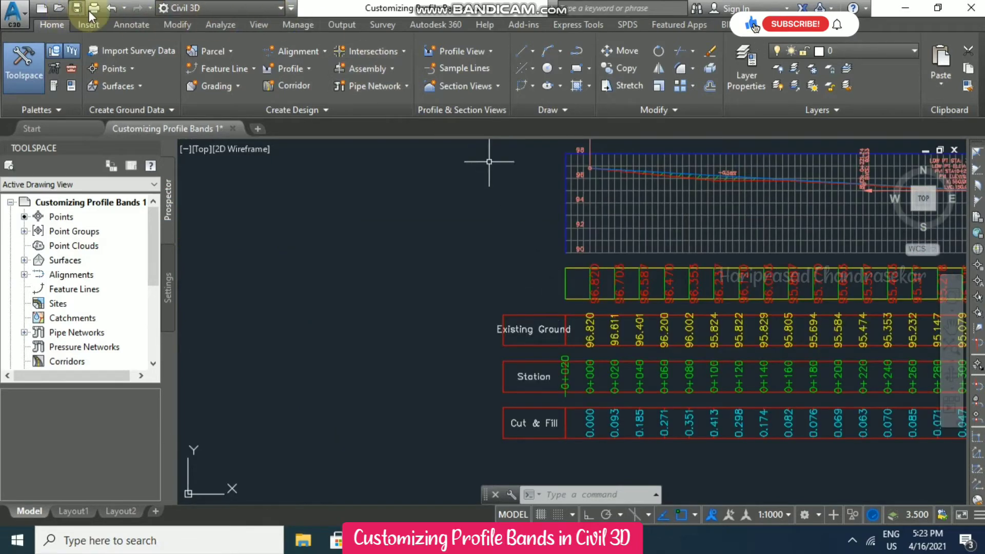
- Undo the last change to the Design Profile 1 band's text box position
click(109, 8)
scroll(499, 255, up, 4)
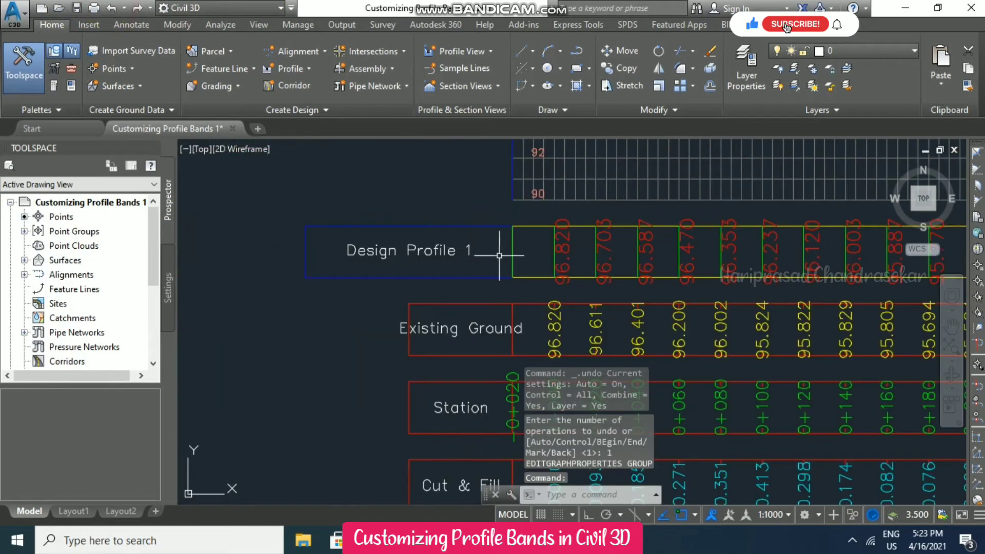
scroll(534, 191, up, 4)
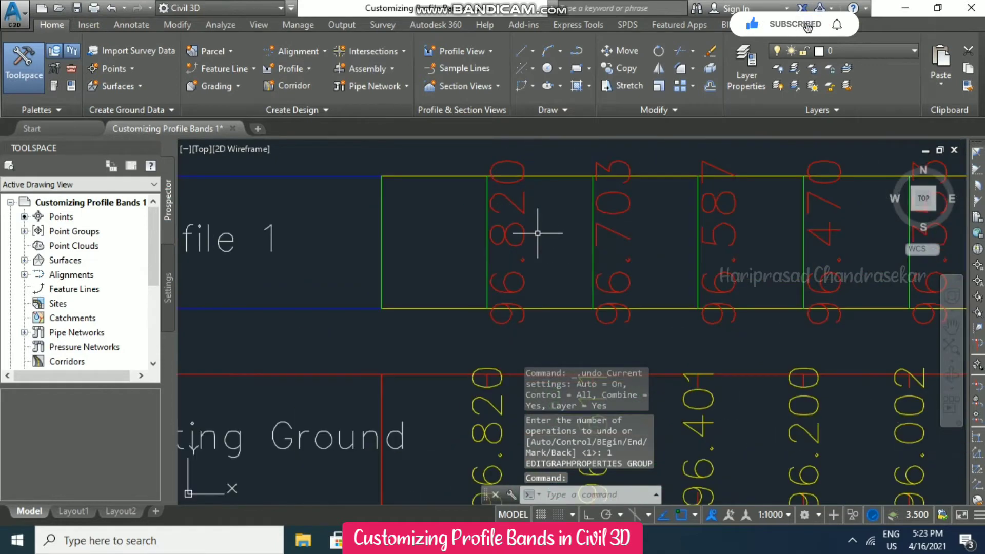
click(521, 208)
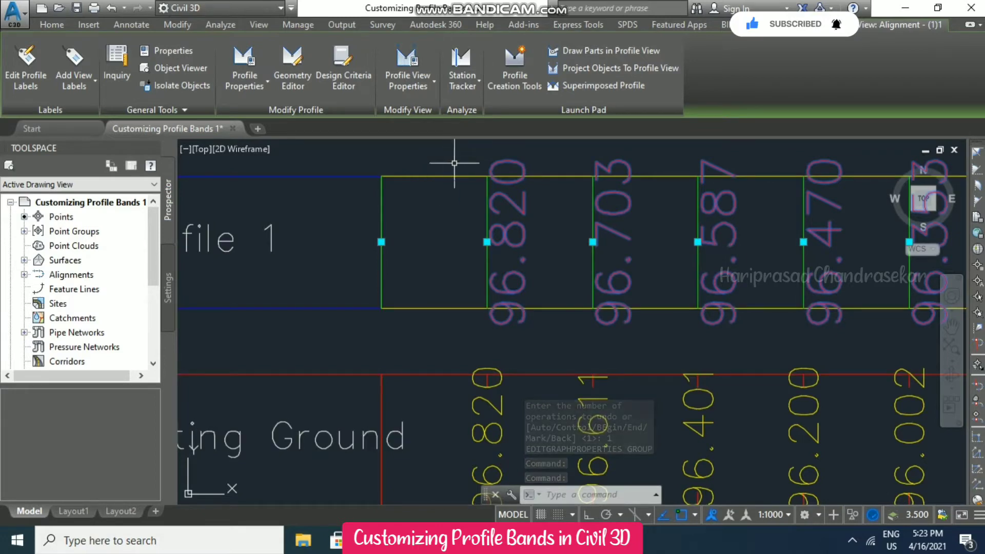
key(Escape)
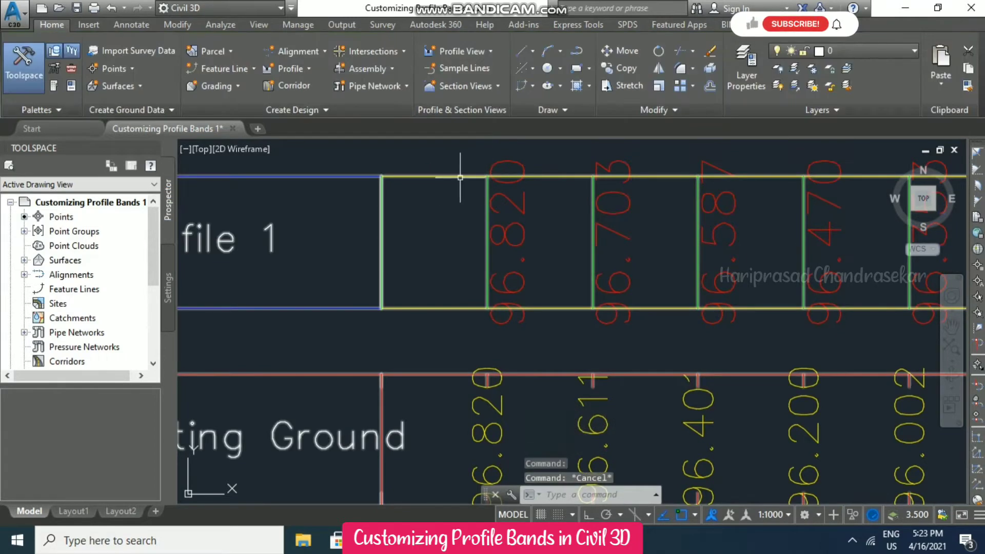
- Open the Design Profile 1 band style again from the profile view's band properties
click(460, 177)
click(405, 95)
click(424, 103)
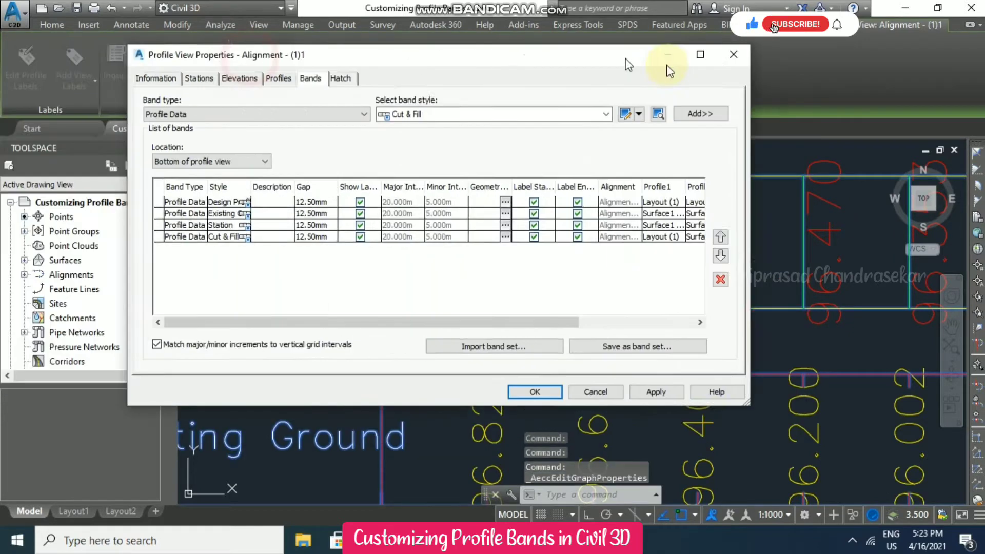
click(670, 123)
click(479, 159)
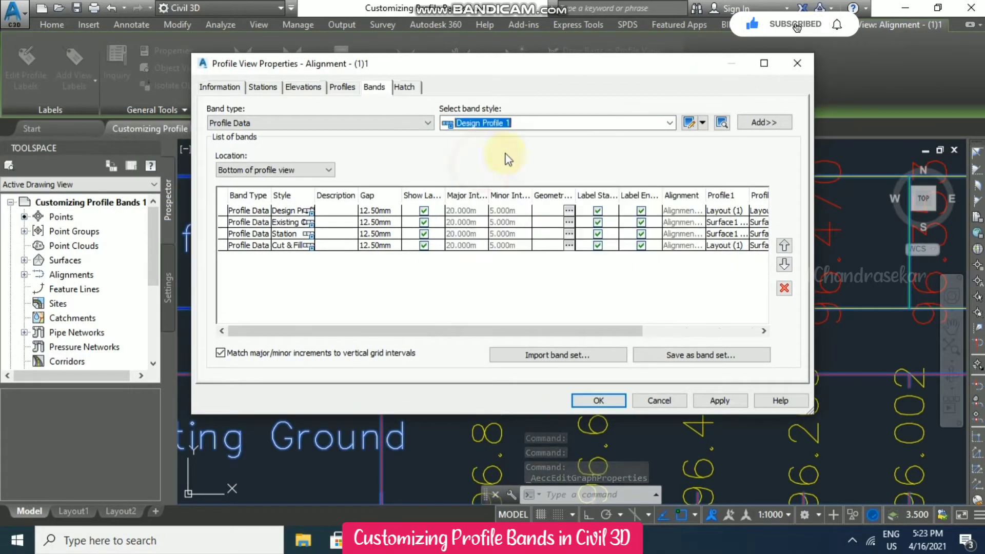
click(704, 123)
click(722, 171)
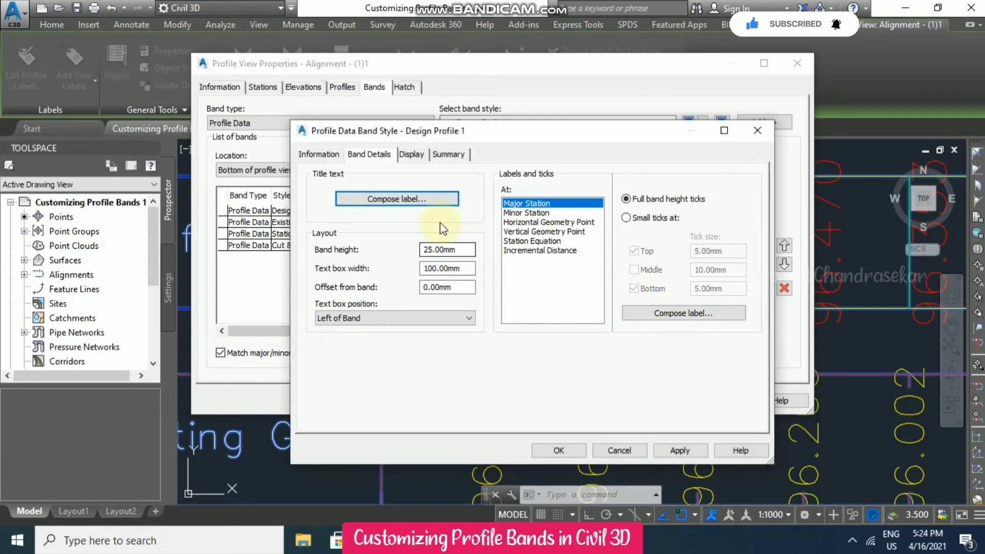
- Set the text height of the Design Profile 1 major station labels to 4 mm and apply it to the profile view
click(704, 312)
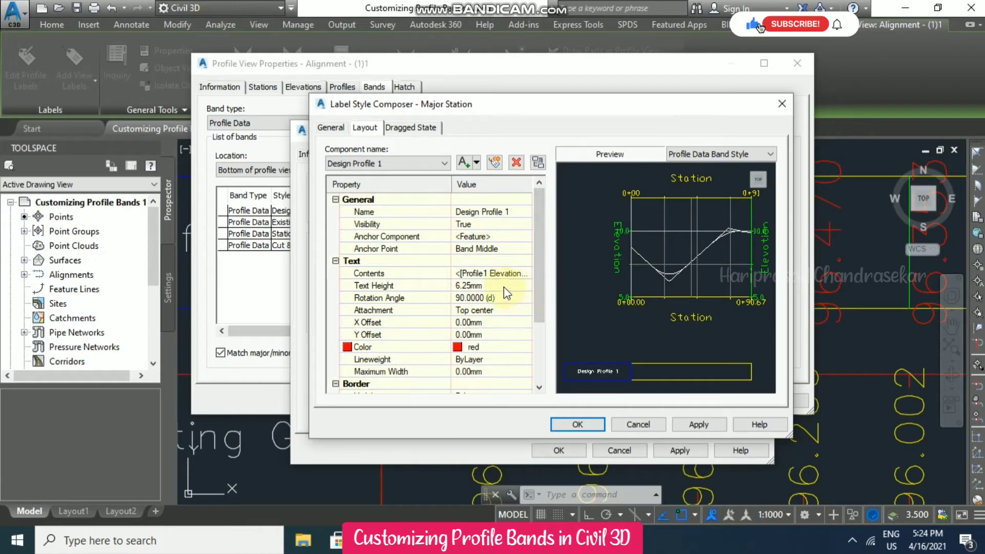
click(505, 286)
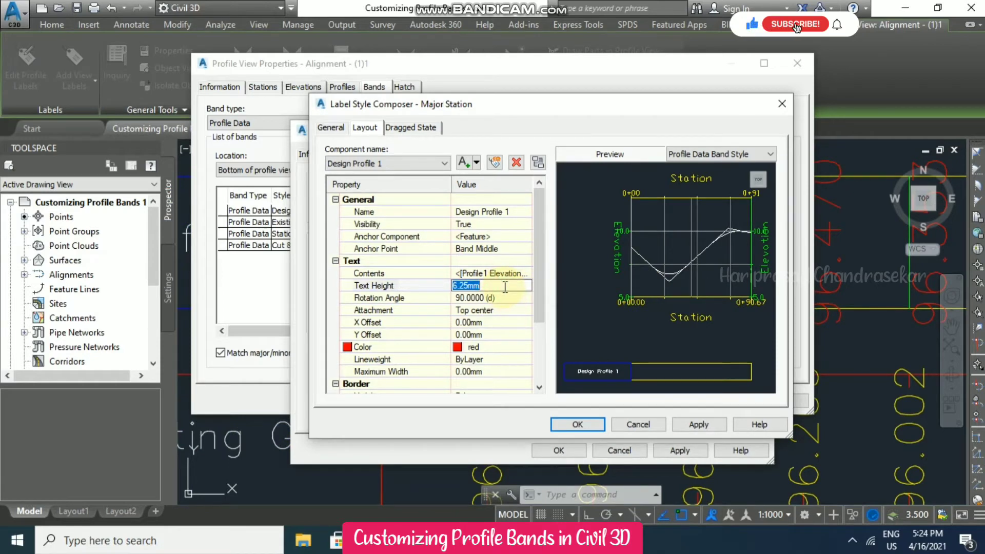
text(4)
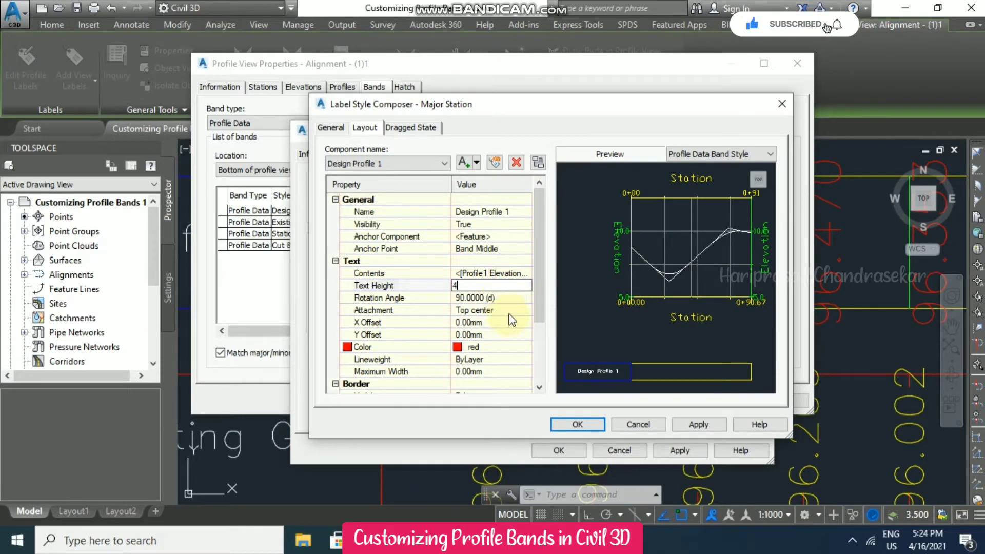
click(586, 426)
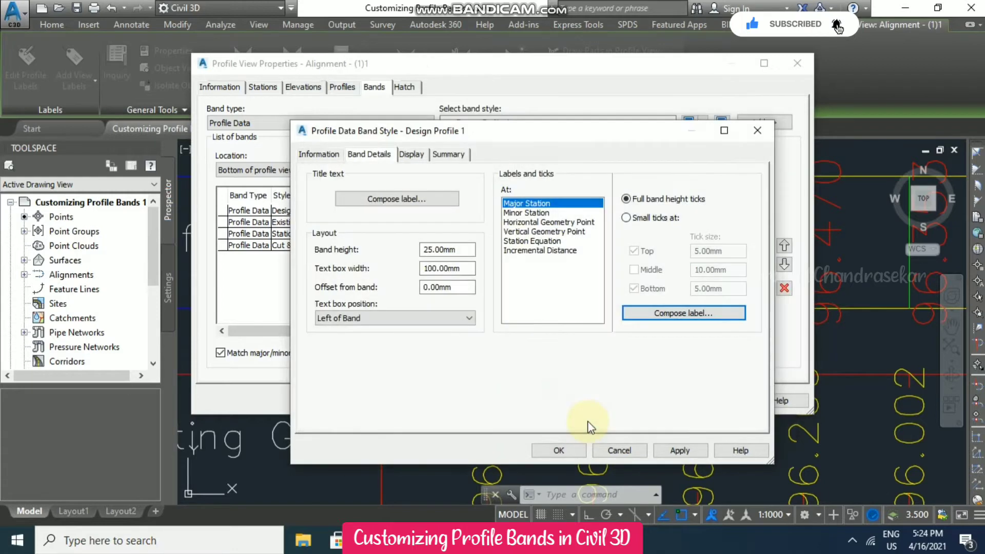
click(699, 320)
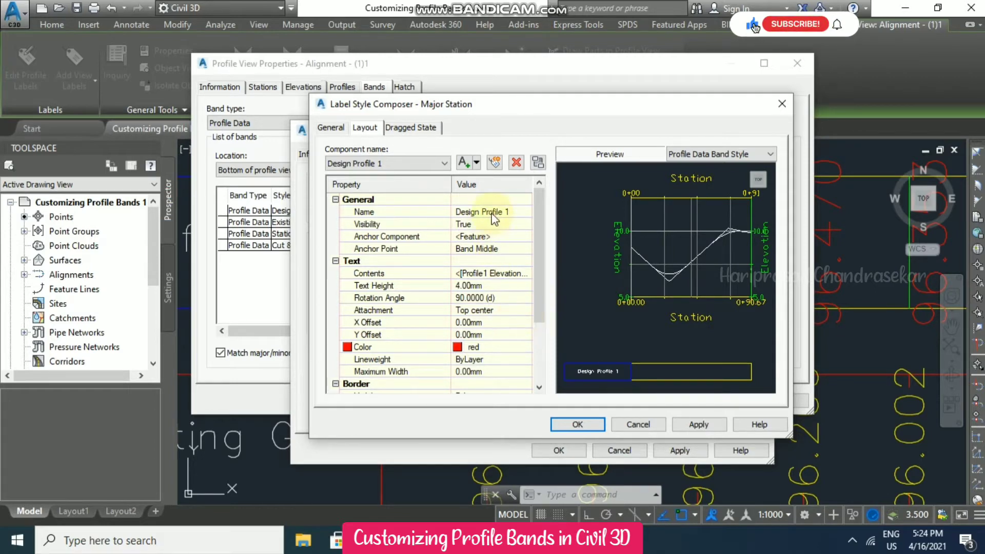
click(592, 425)
click(568, 445)
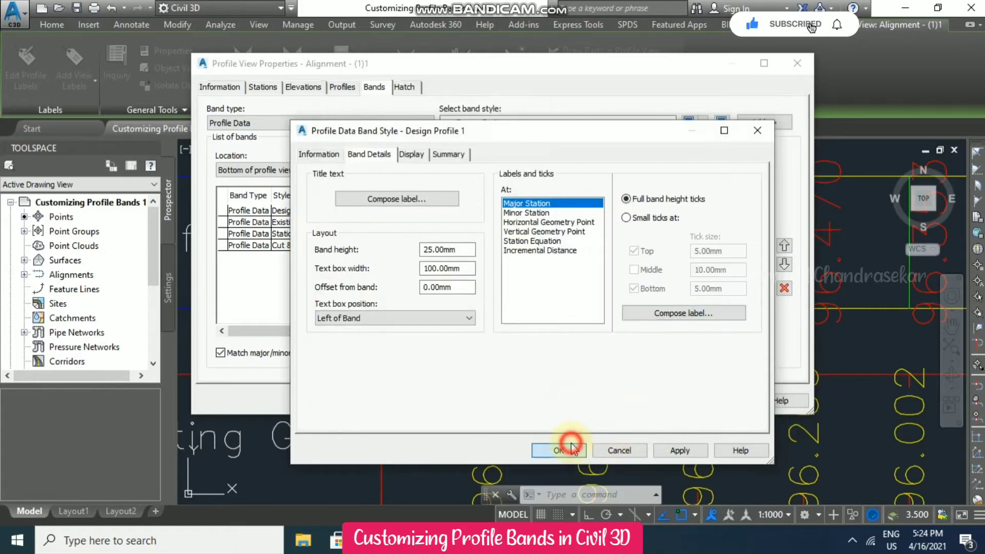
click(600, 402)
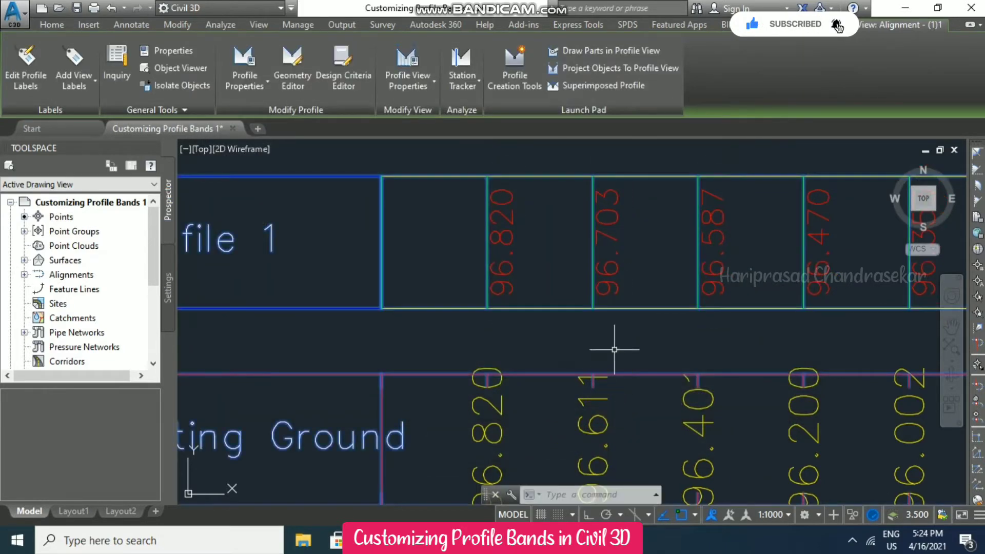
- Reopen the Design Profile 1 band style for editing from the profile view's band properties
key(Escape)
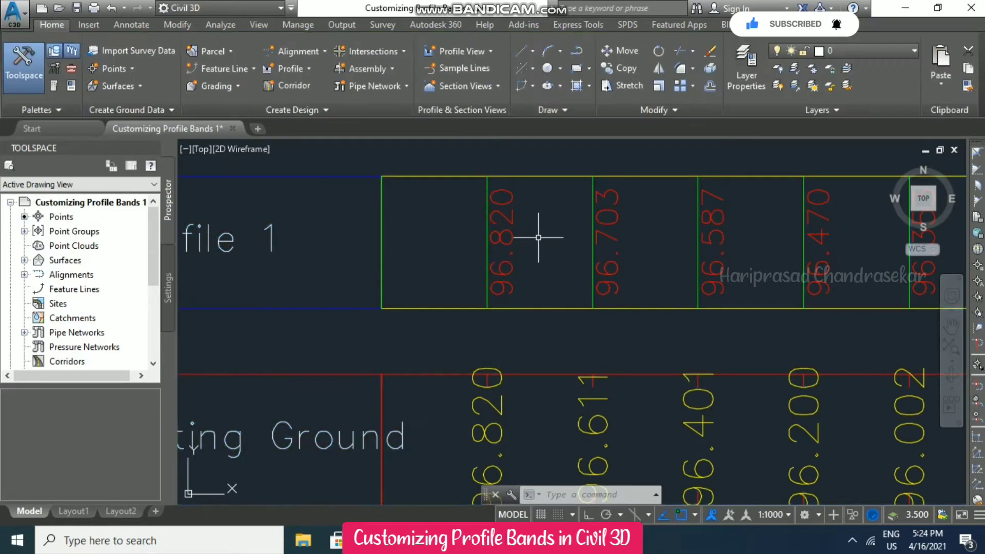
click(516, 181)
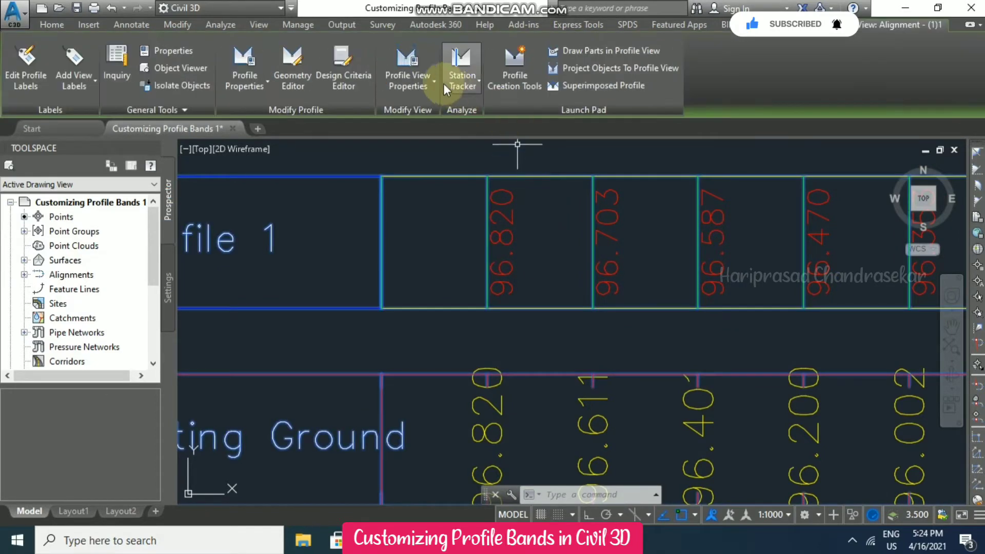
click(415, 90)
click(434, 112)
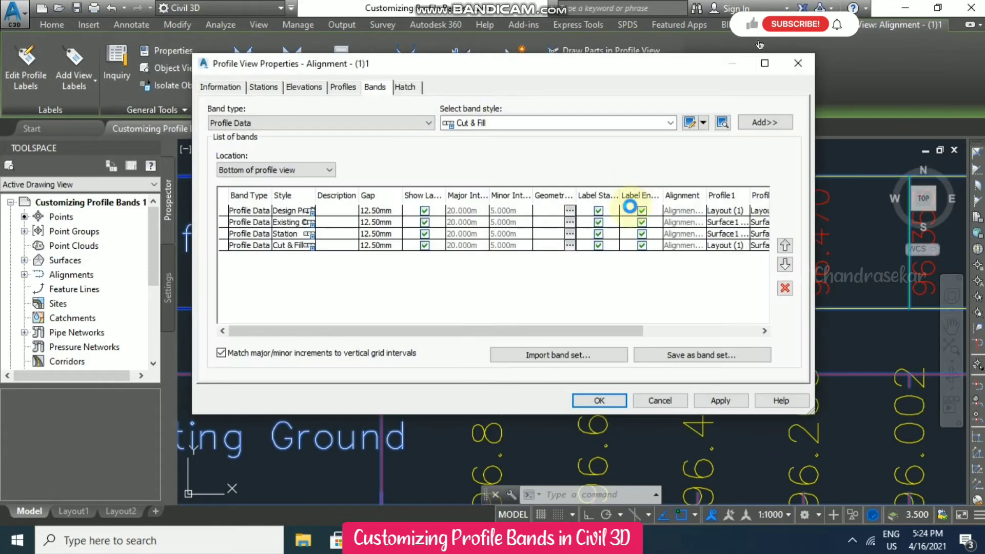
click(670, 123)
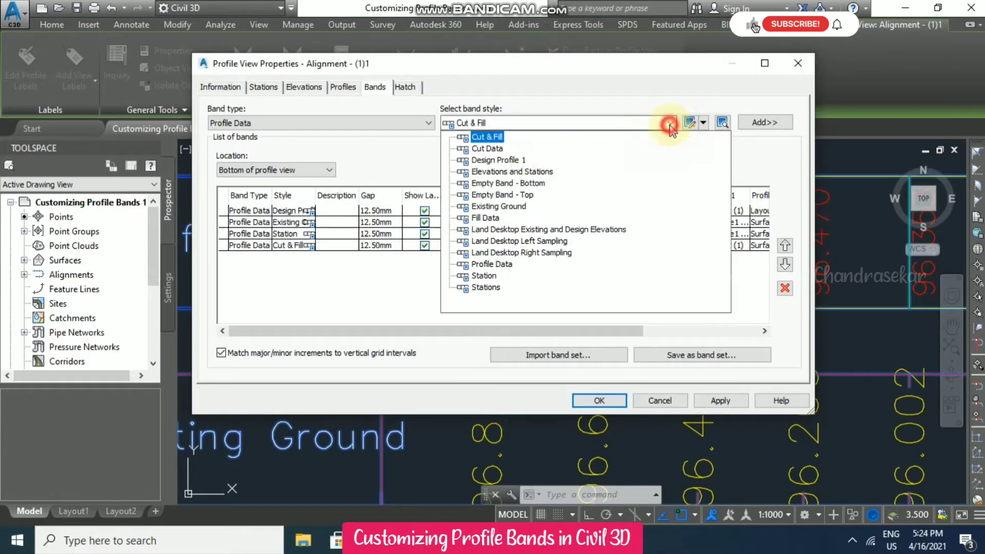
click(504, 163)
click(702, 123)
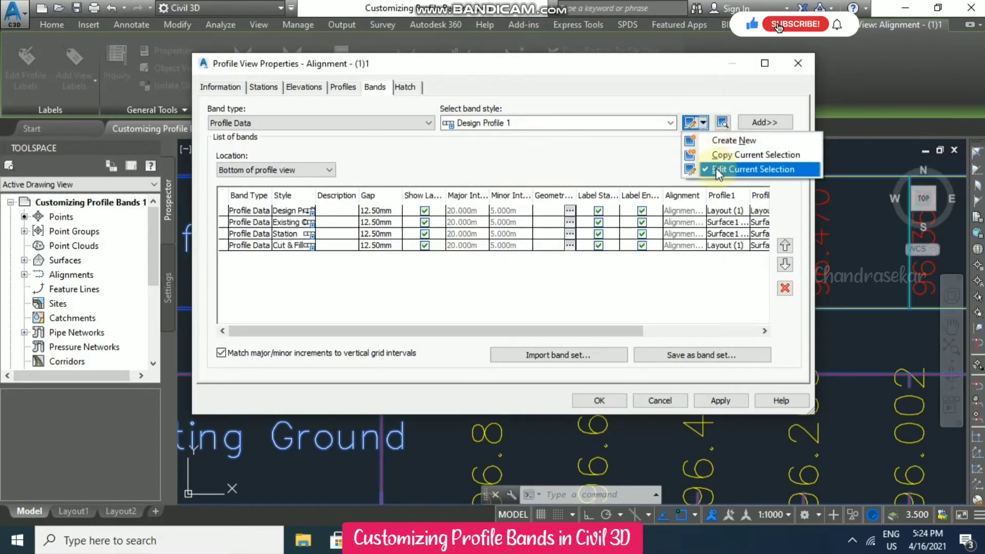
click(719, 169)
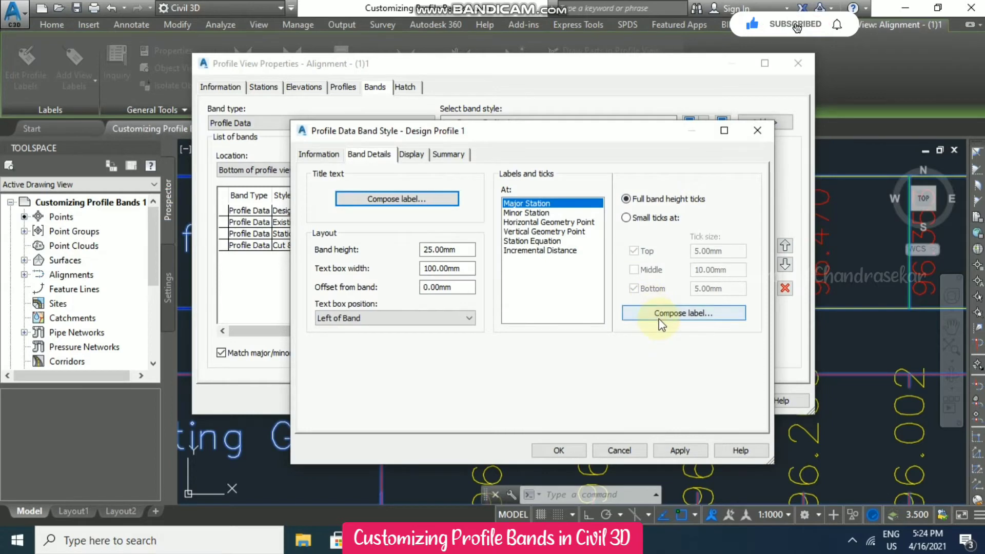
- Try an X offset of -1 mm for the Design Profile 1 major station labels and apply it to the profile view
click(412, 155)
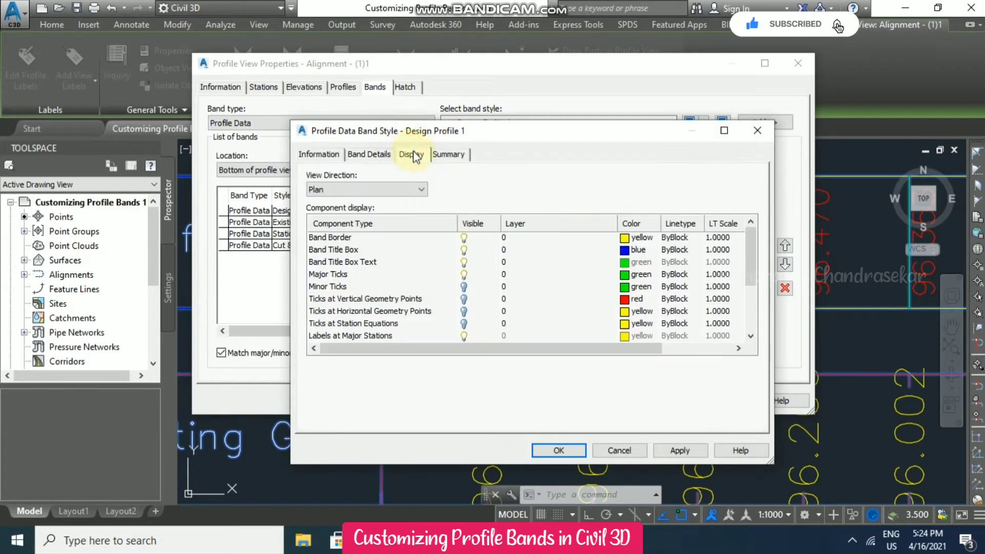
click(370, 154)
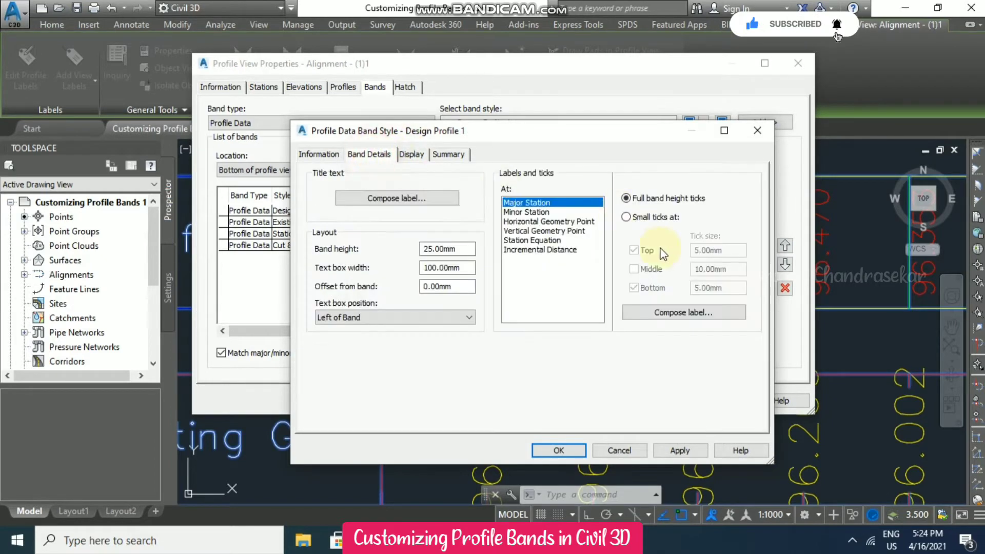
click(673, 312)
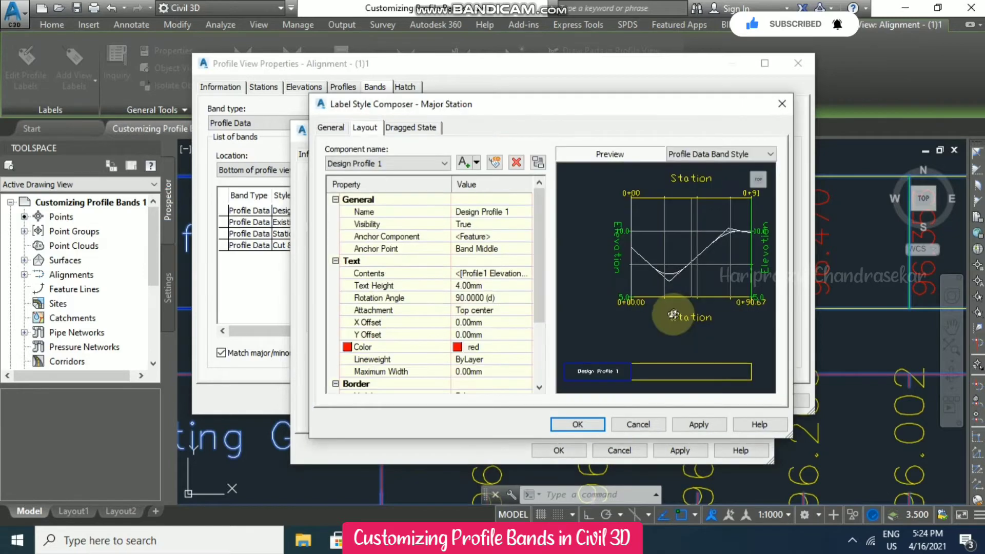
click(489, 323)
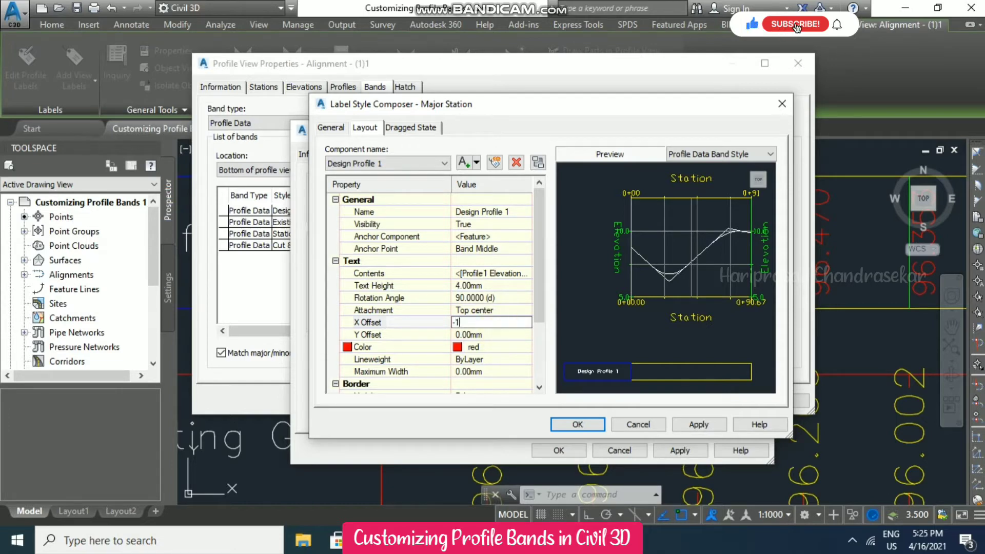
click(587, 423)
click(564, 450)
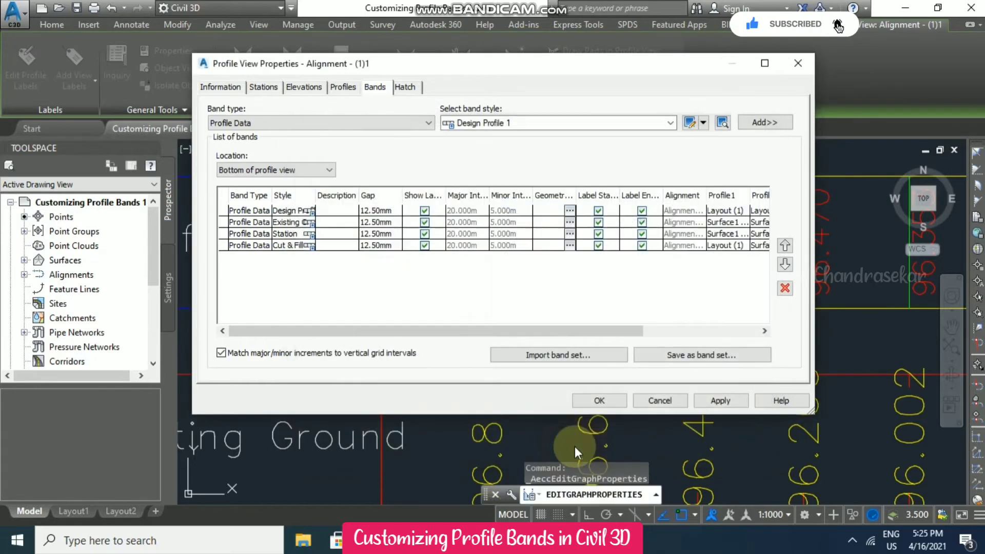
click(598, 402)
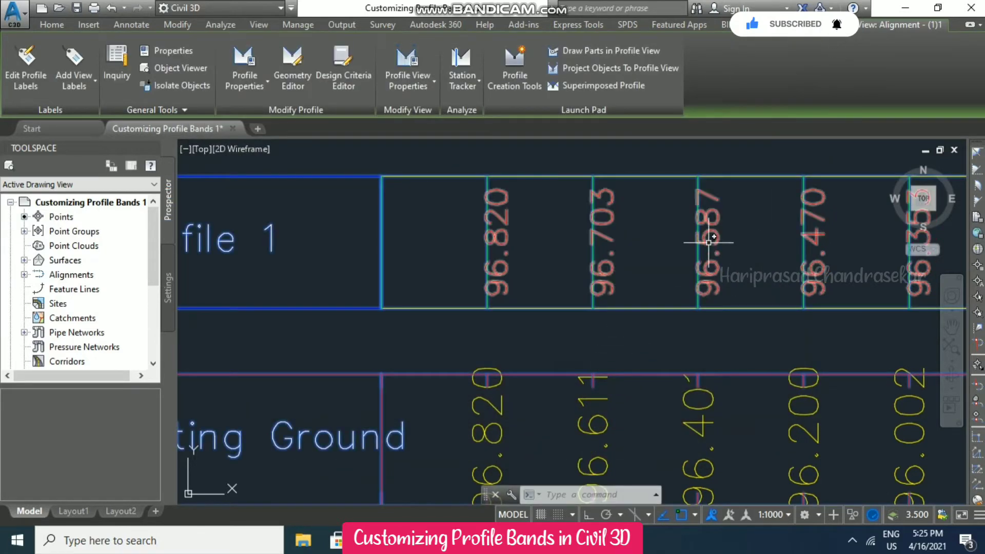
- Return to the profile view's band properties and edit the Design Profile 1 band style again
click(425, 84)
click(432, 108)
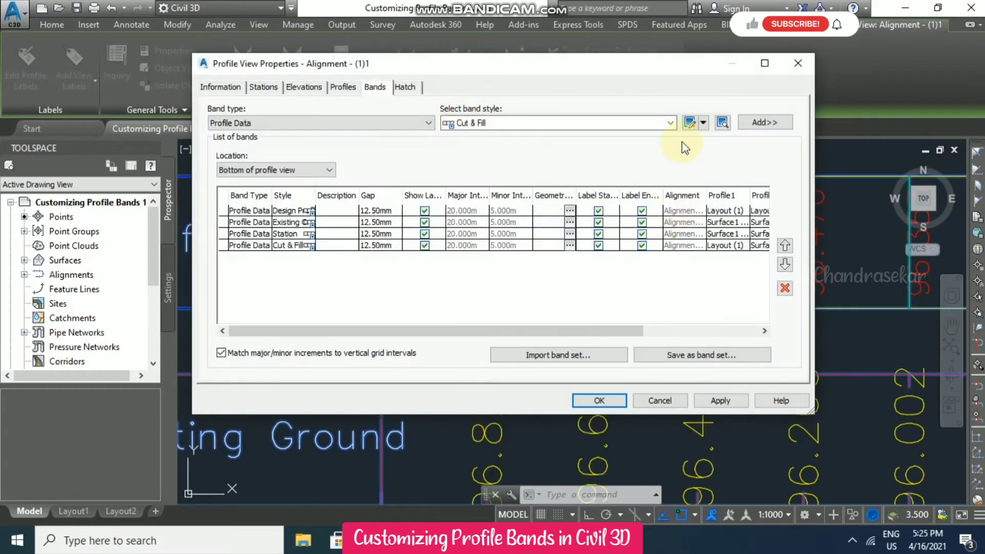
click(670, 123)
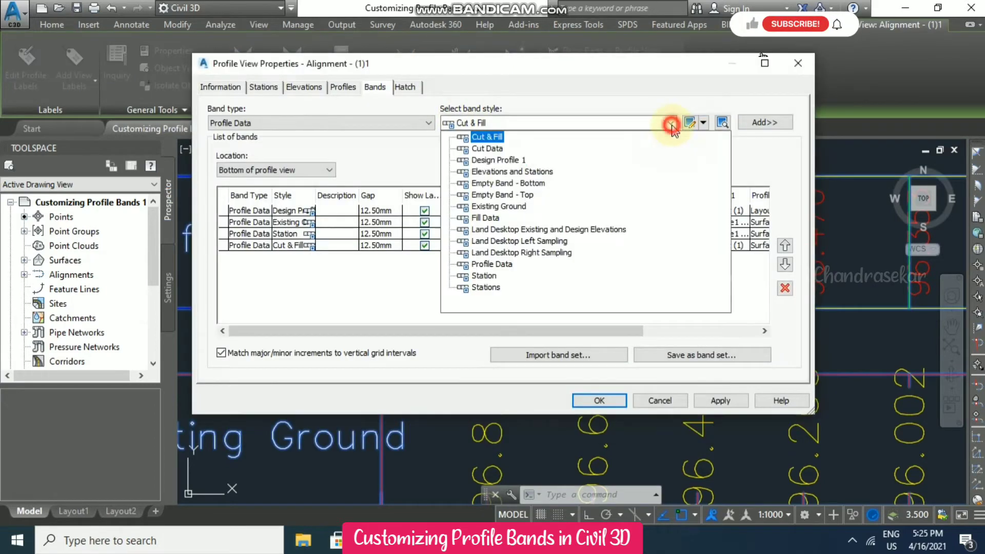
click(480, 161)
click(703, 122)
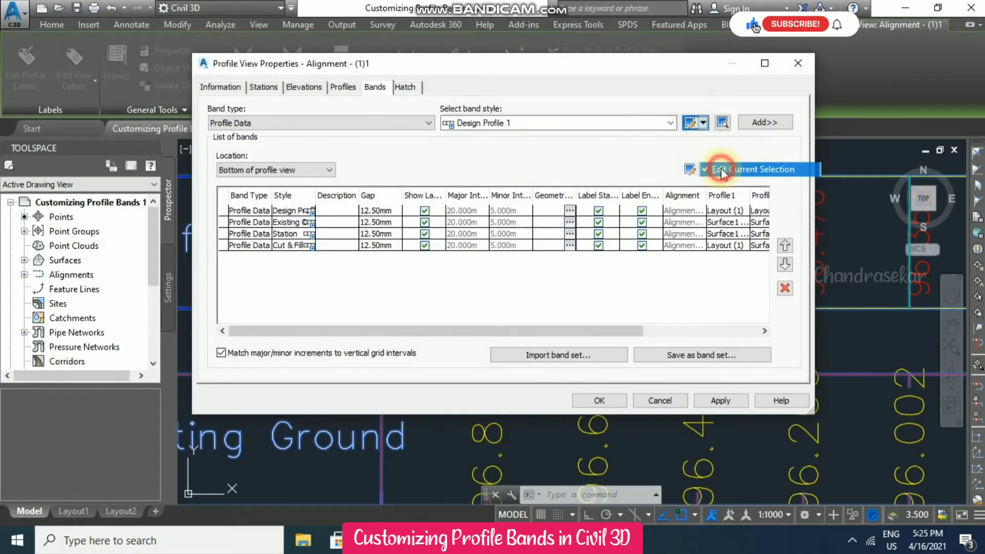
click(713, 168)
- Try an X offset of -15 mm for the Design Profile 1 major station labels and compare them with the other bands
click(675, 315)
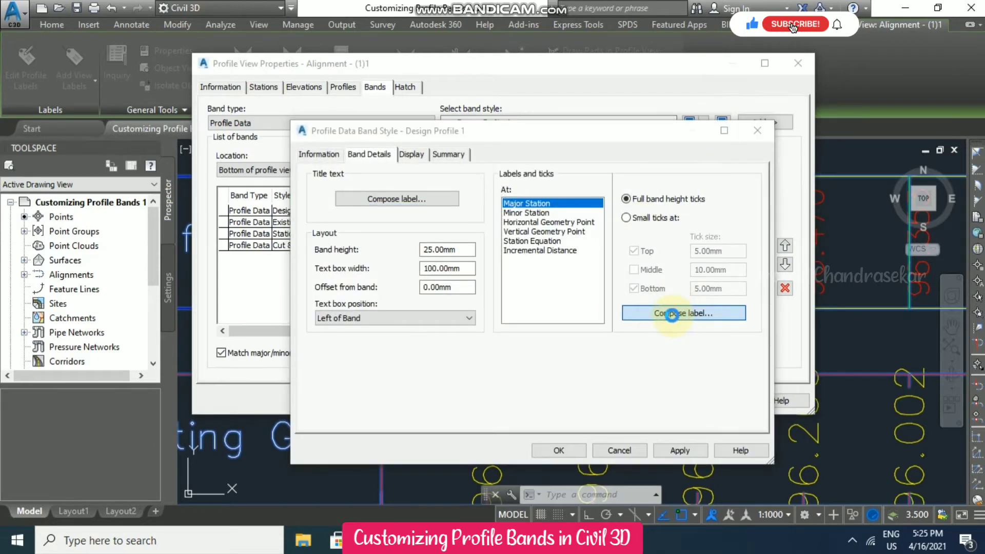
click(473, 324)
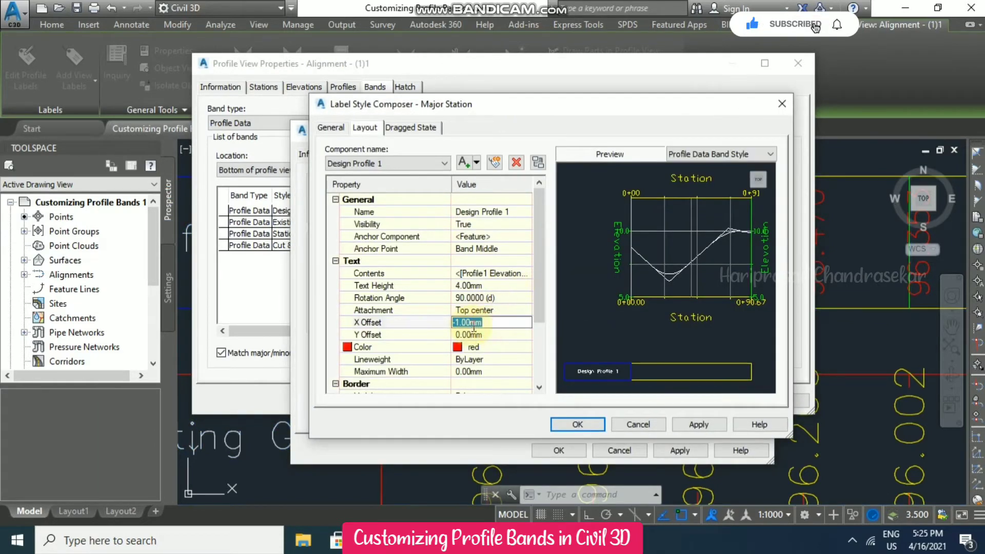
text(-15)
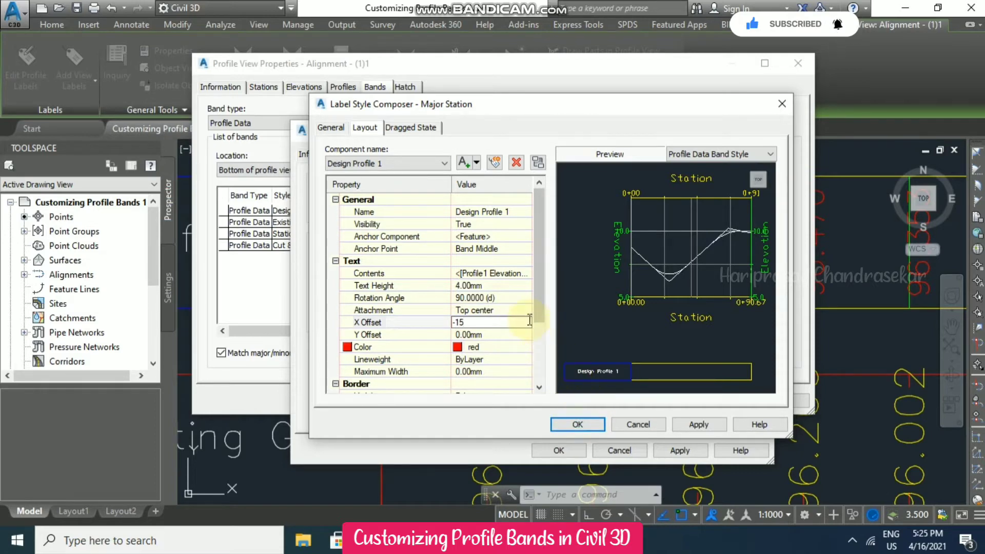
click(632, 425)
click(571, 449)
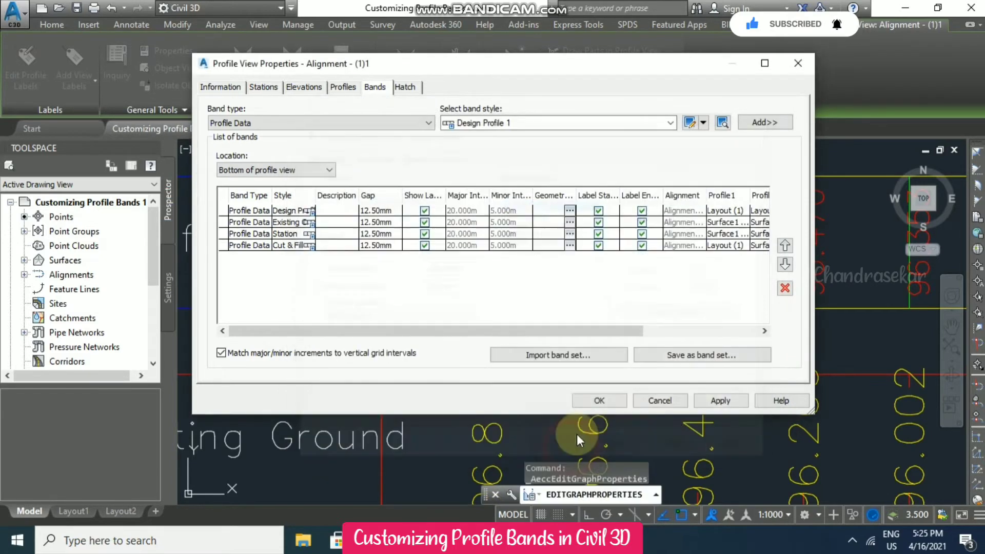
click(600, 399)
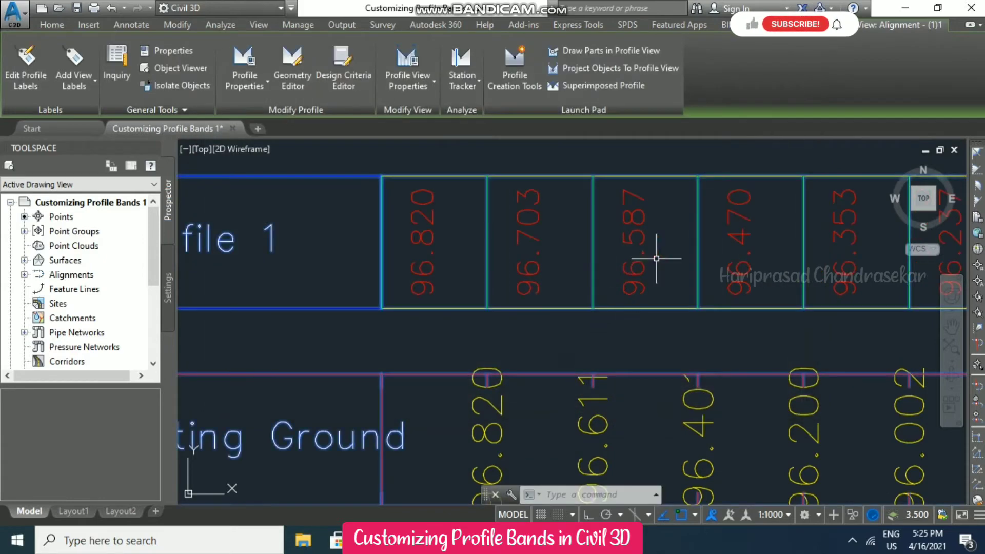
key(Escape)
scroll(641, 272, down, 3)
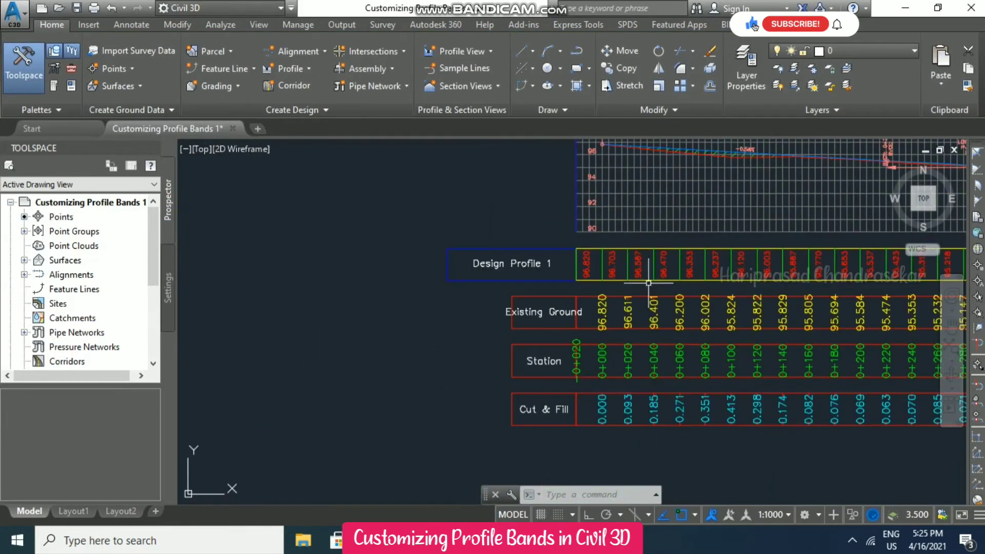
scroll(642, 273, up, 3)
scroll(539, 249, up, 2)
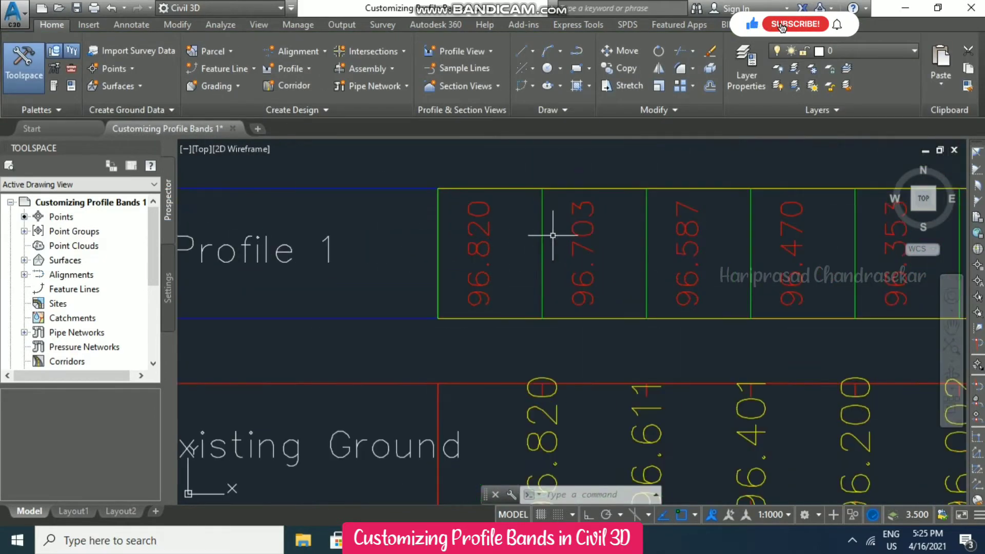
- Select the profile view's band labels and open the Design Profile 1 band style for editing
click(492, 202)
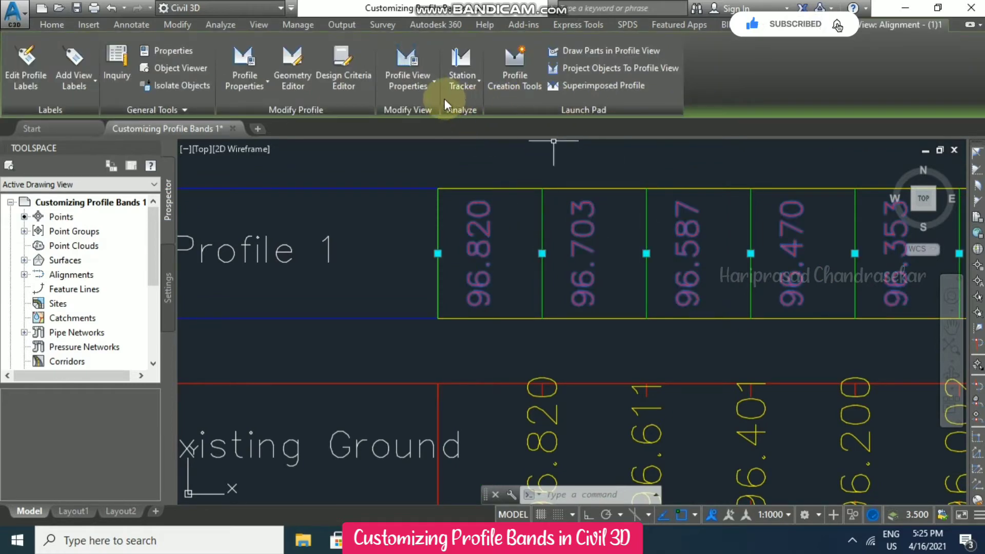
click(433, 86)
click(462, 112)
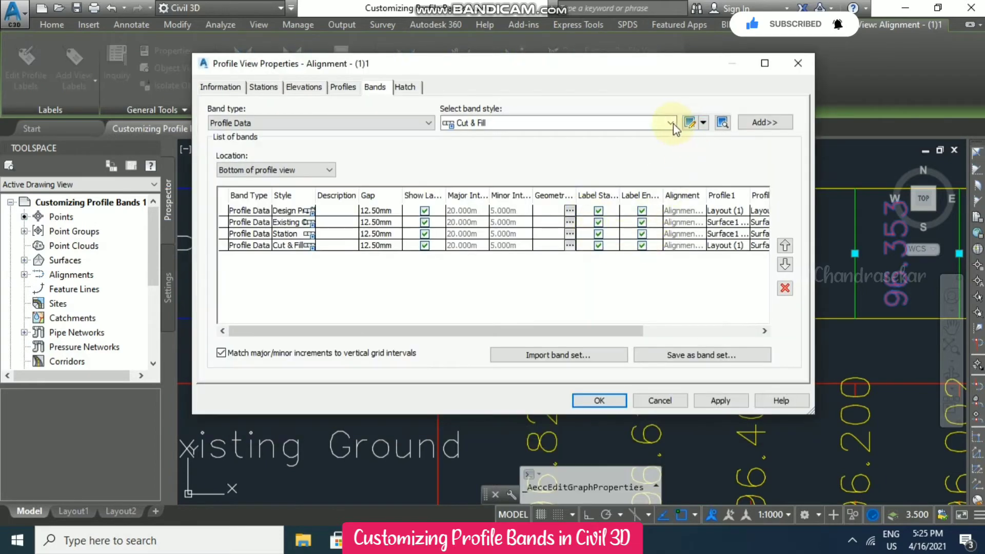
click(671, 123)
click(495, 160)
click(703, 122)
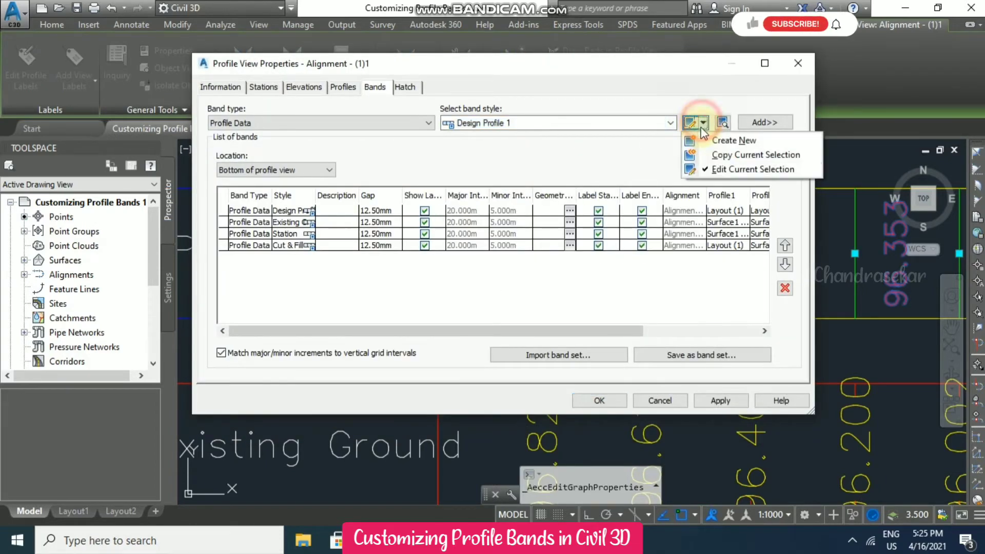
click(716, 170)
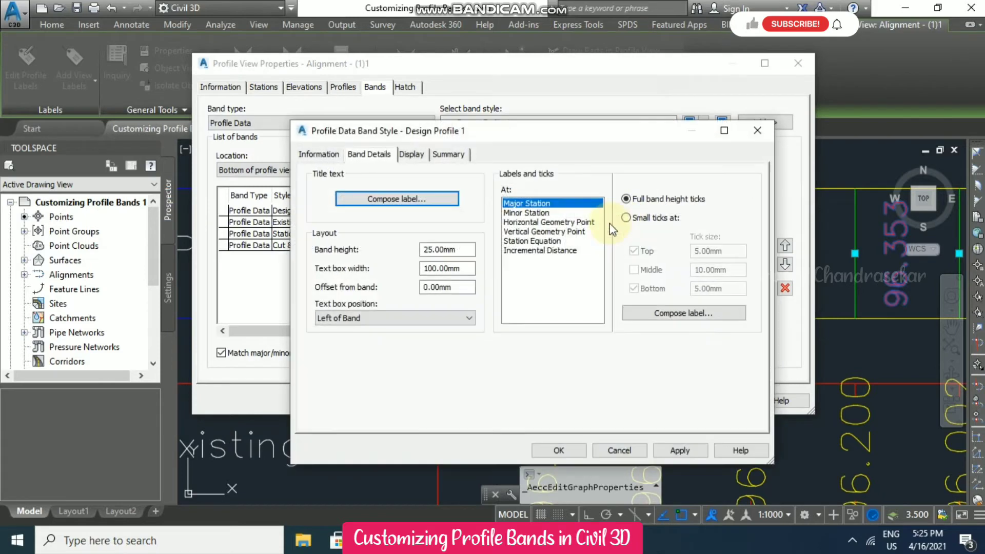
- Reduce the negative X offset of the Design Profile 1 major station labels to place them just before their ticks, and apply it
click(682, 313)
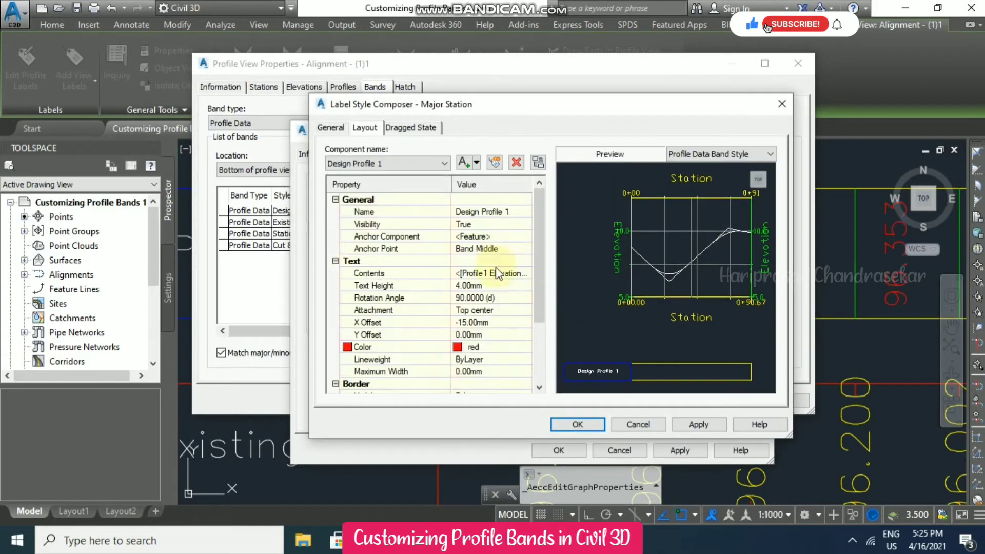
click(496, 325)
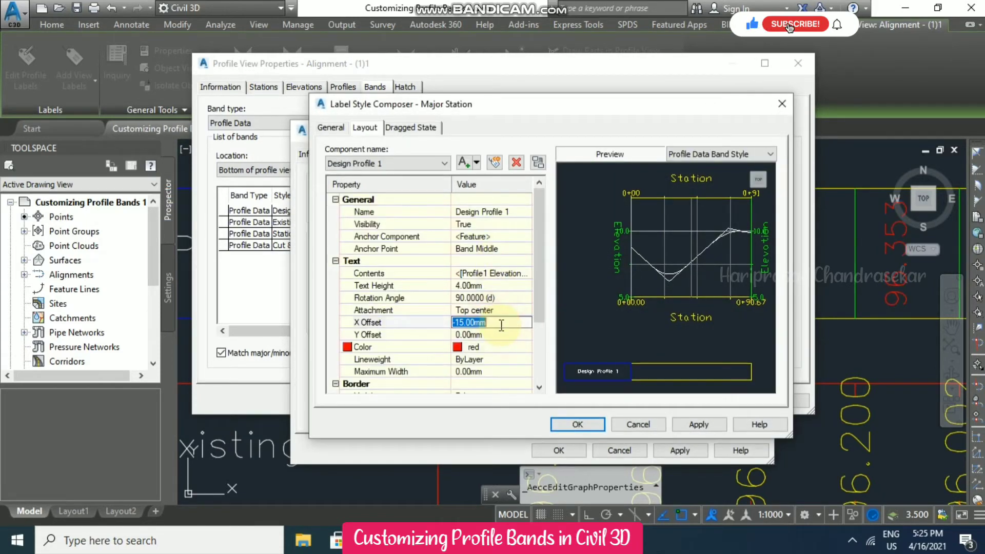
click(578, 424)
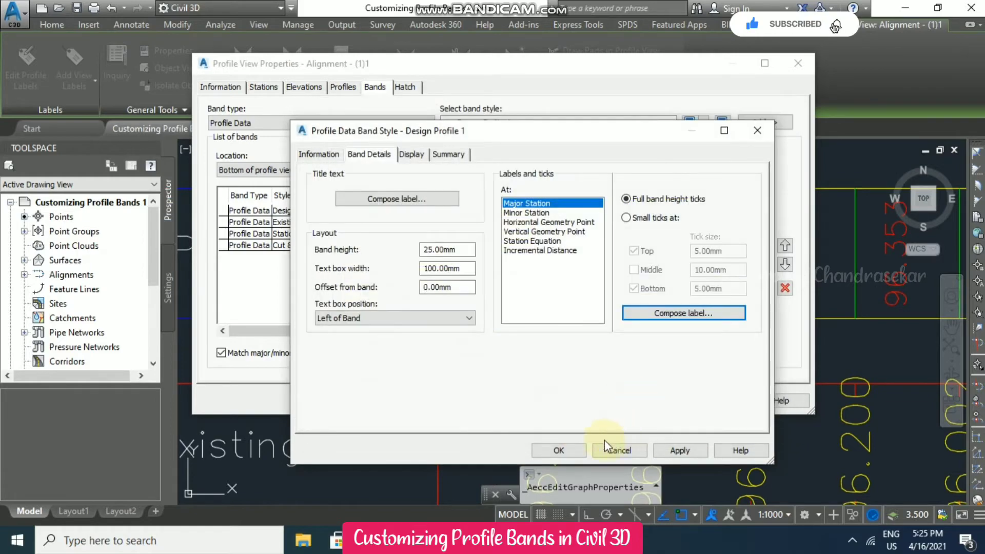
click(574, 445)
click(608, 403)
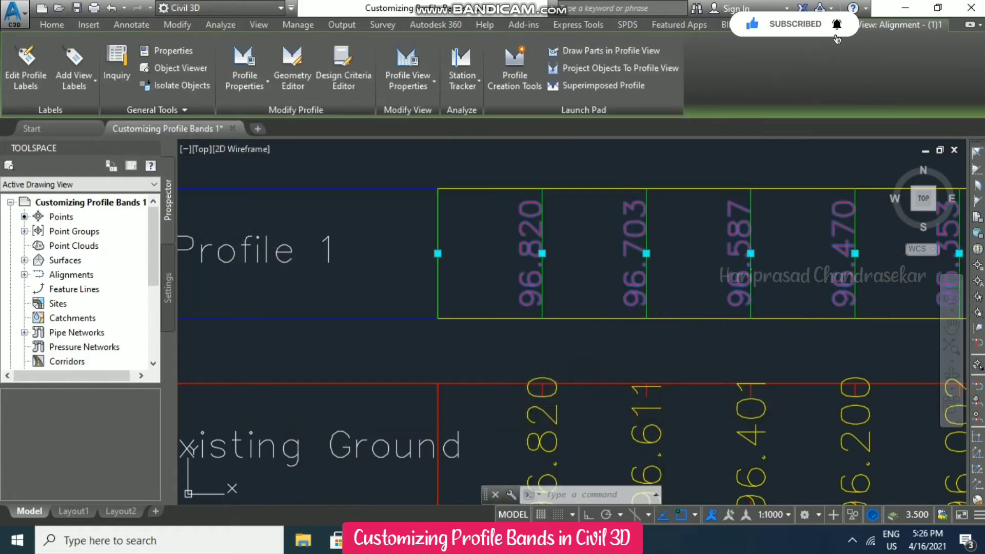
key(Escape)
scroll(770, 226, down, 3)
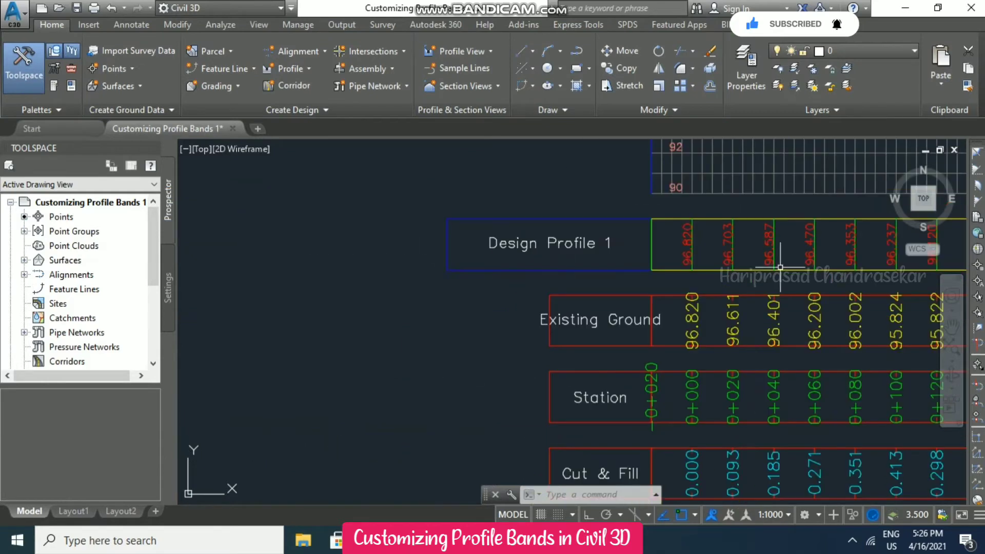
scroll(753, 333, up, 1)
scroll(753, 333, down, 2)
scroll(501, 260, down, 2)
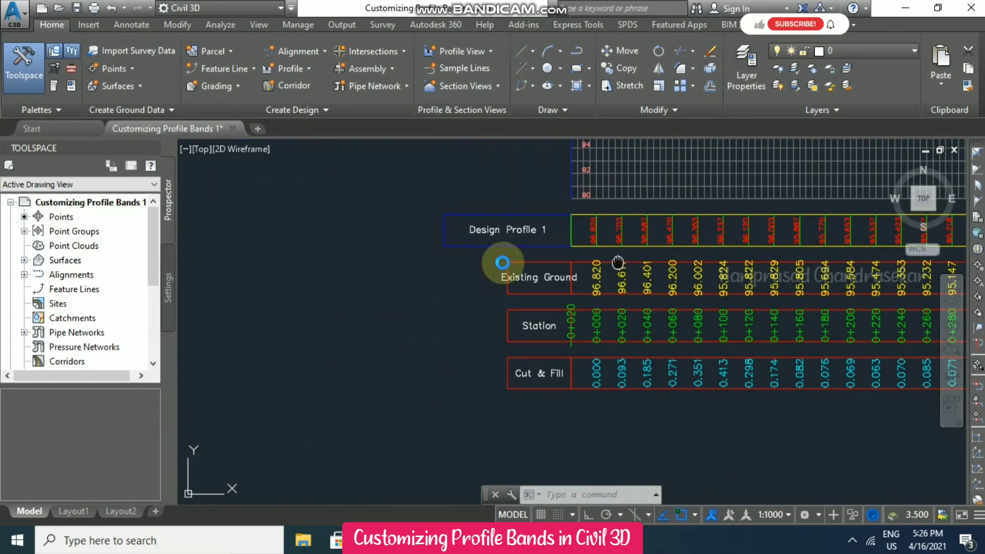
- Open the Existing Ground band style from the profile view's band properties and set its text box width to 100 mm
click(534, 148)
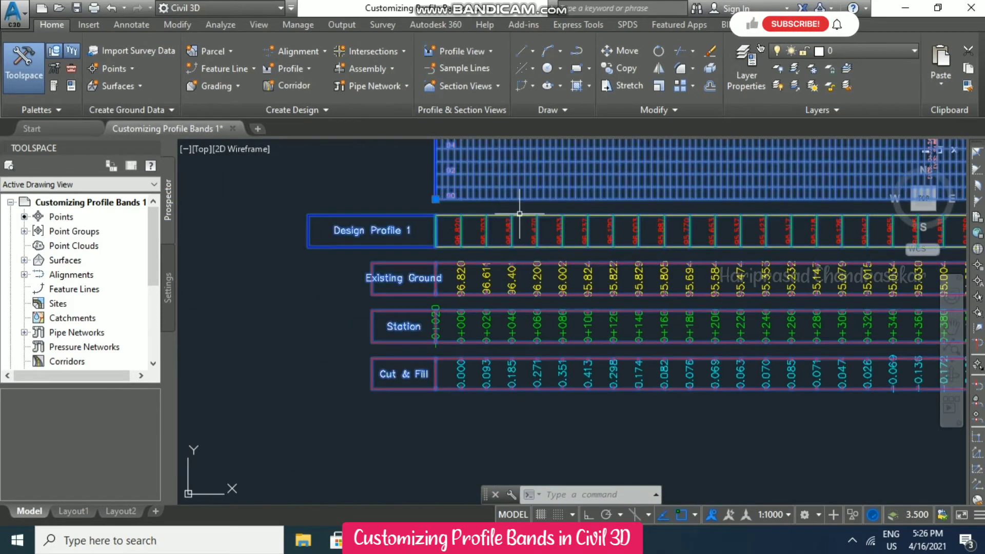
click(411, 86)
click(442, 107)
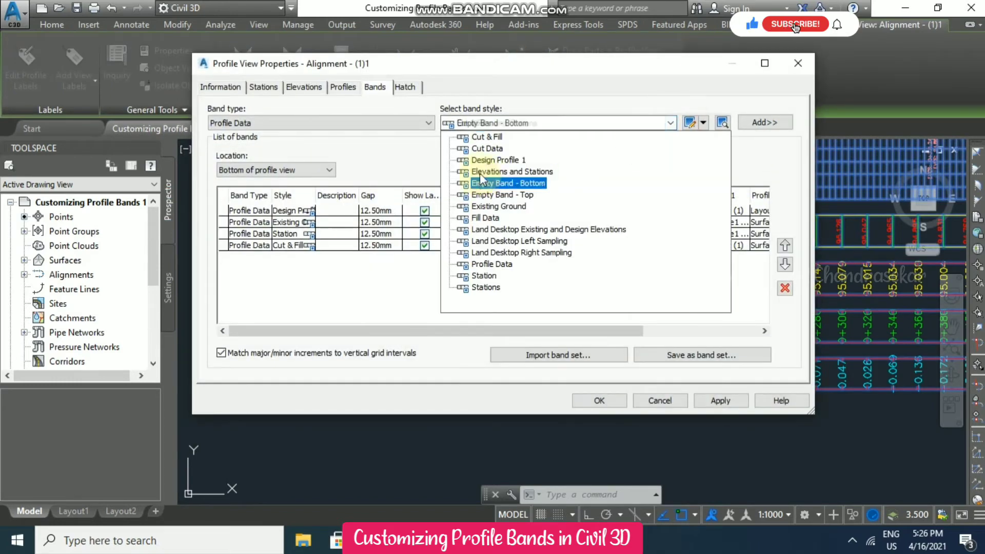
click(496, 207)
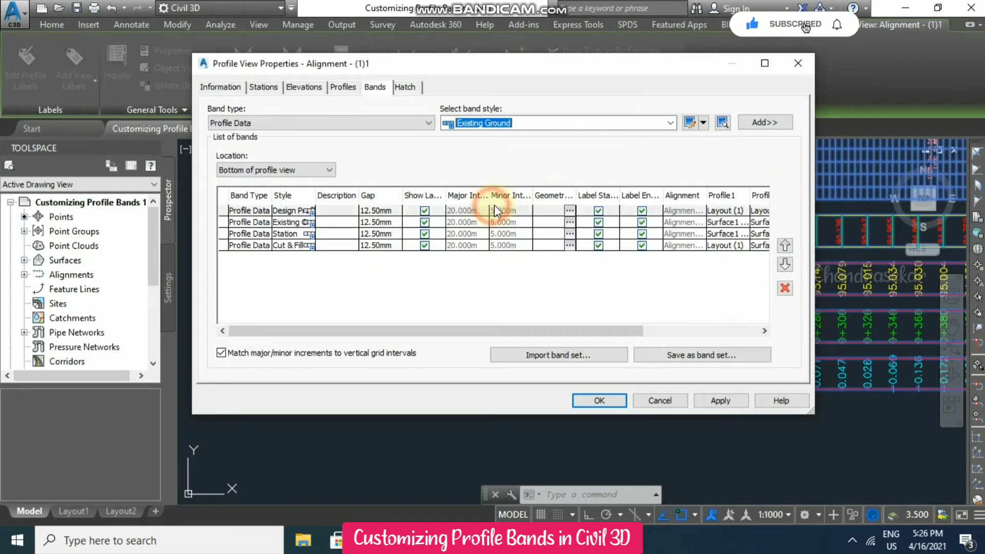
click(704, 123)
click(749, 167)
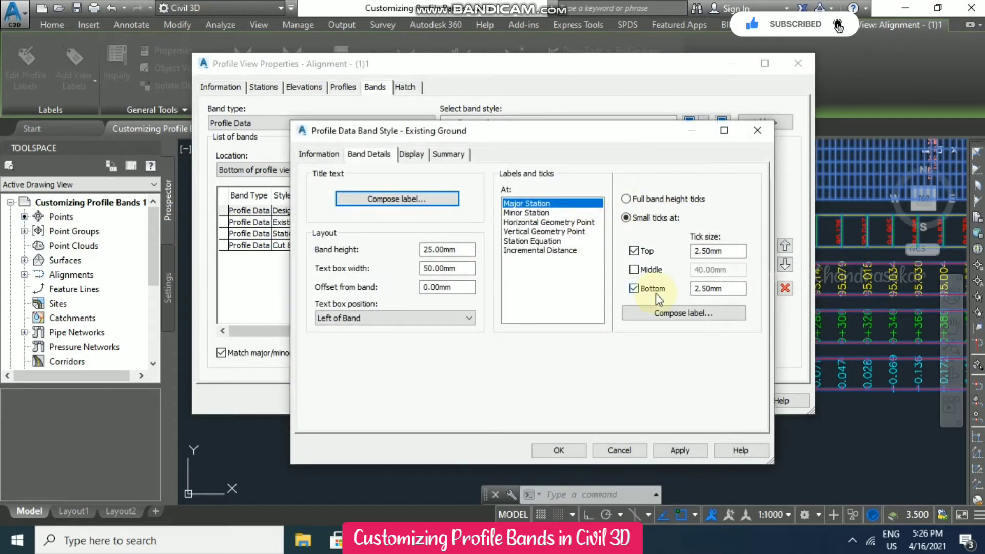
drag(468, 249, 364, 277)
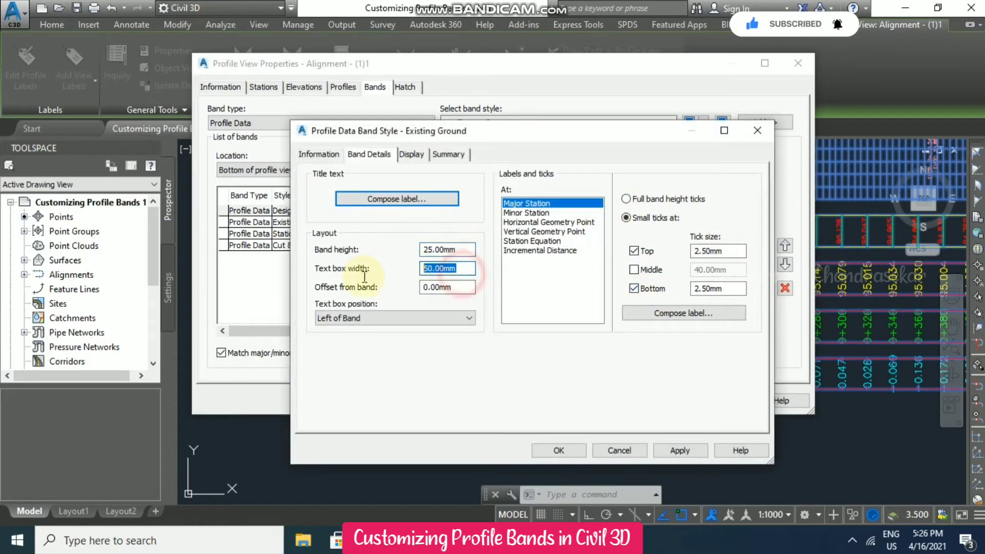
text(100)
- Set the Existing Ground major station labels to a text height of 4 mm and an X offset of -5 mm
click(654, 310)
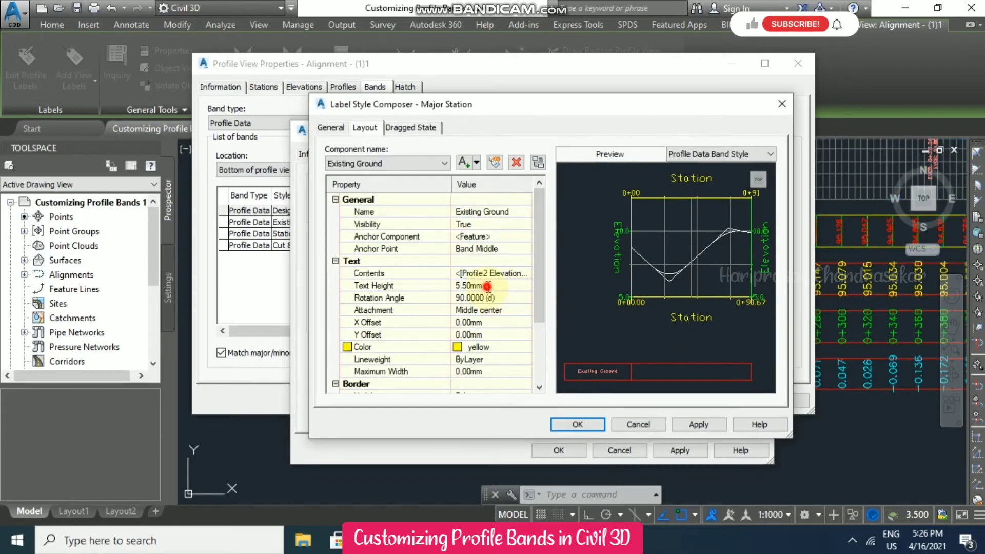
click(487, 286)
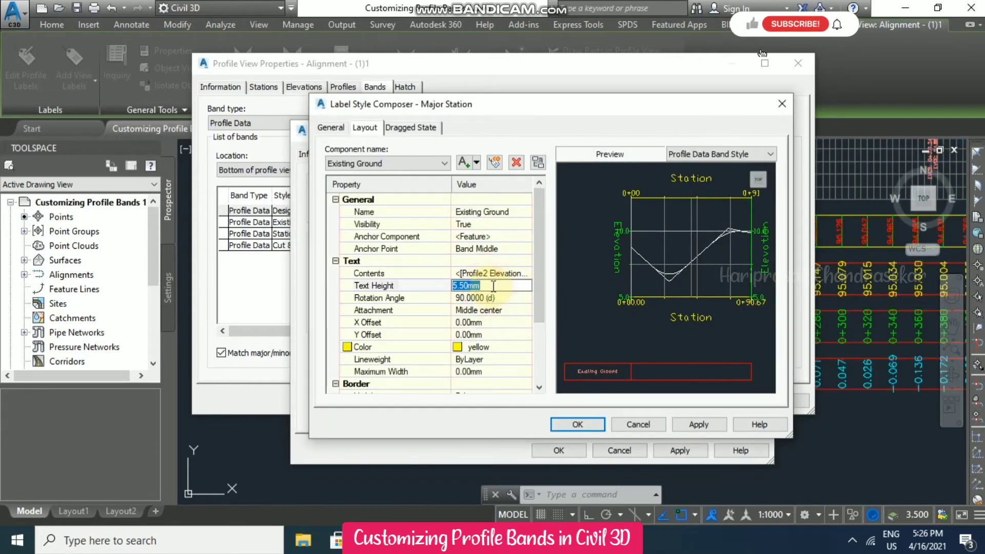
click(504, 323)
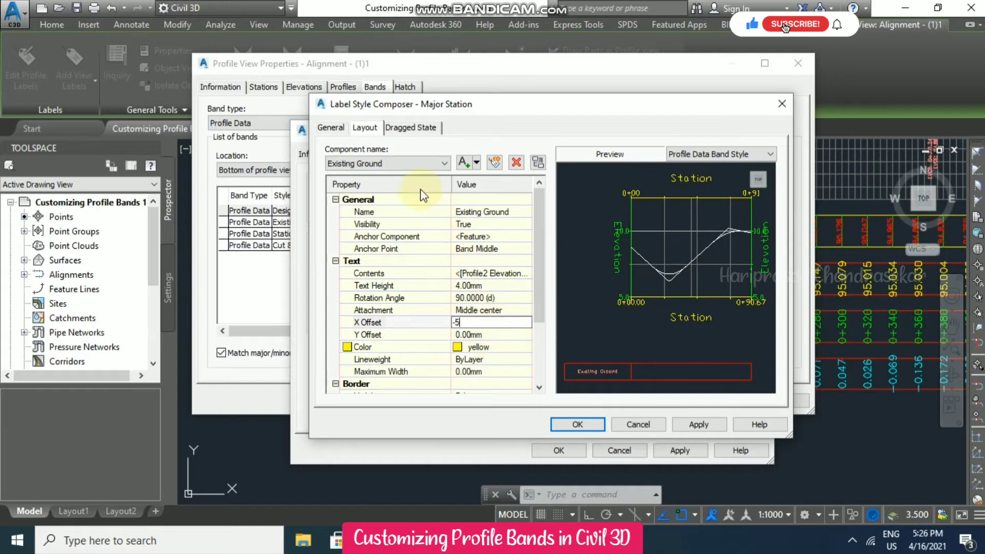
click(327, 129)
click(366, 131)
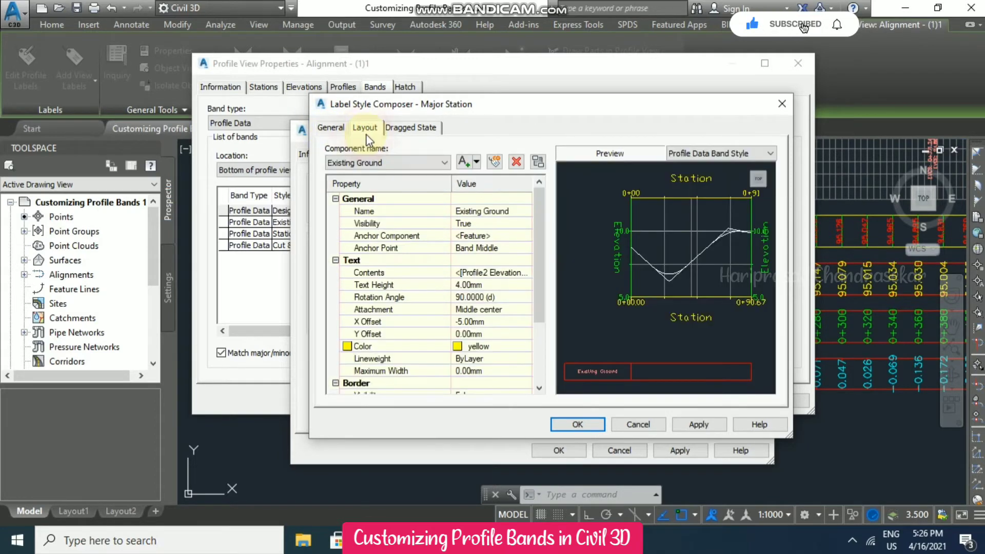
click(577, 424)
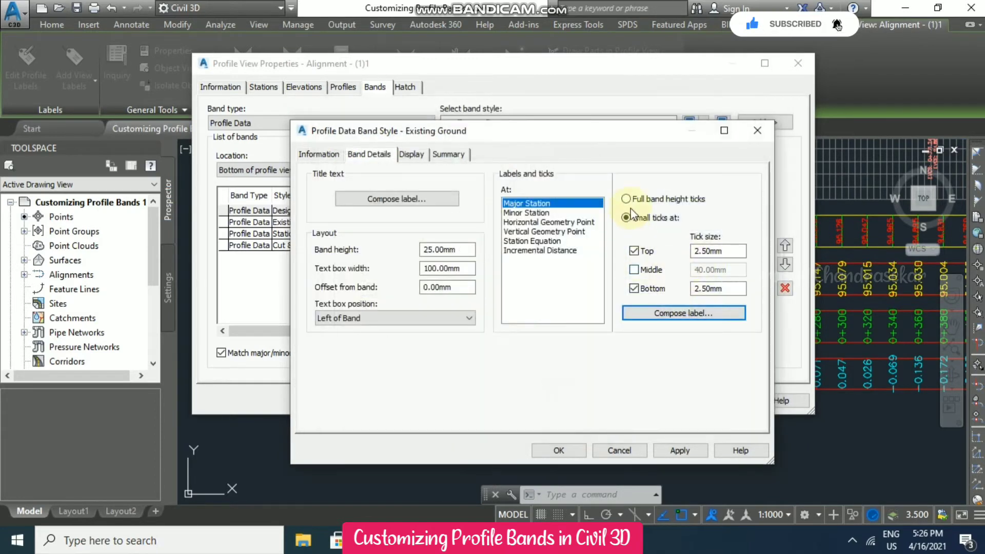
- Give the Existing Ground major stations full band height ticks and accept the band style
click(627, 198)
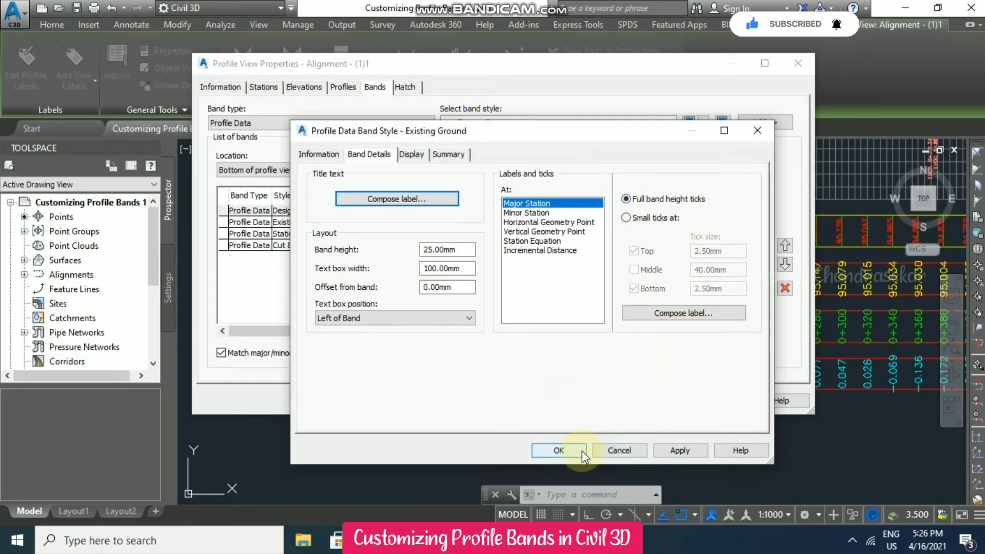
click(580, 451)
drag(670, 63, 368, 71)
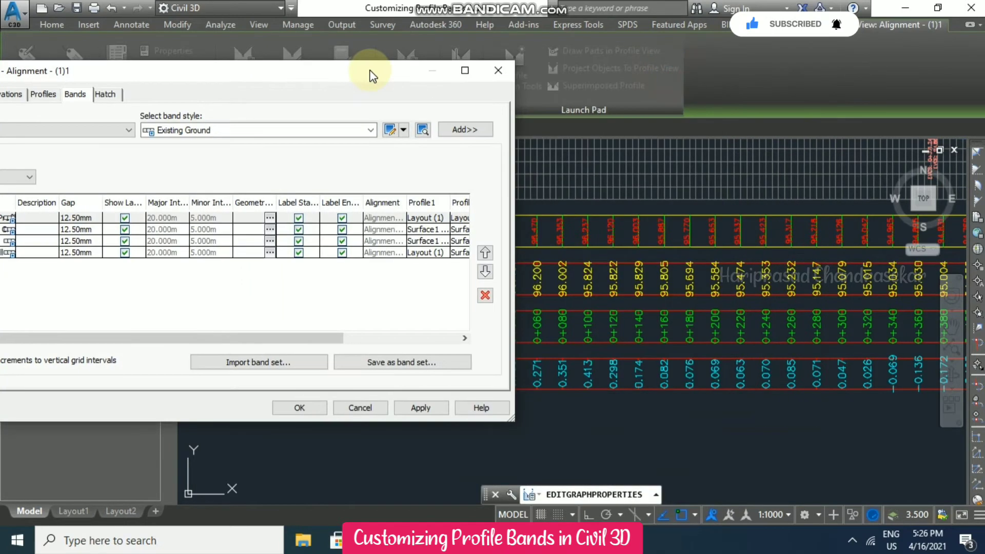
- Edit the Station band style, giving its major stations full band height ticks and setting the text box width to 100 mm
click(369, 131)
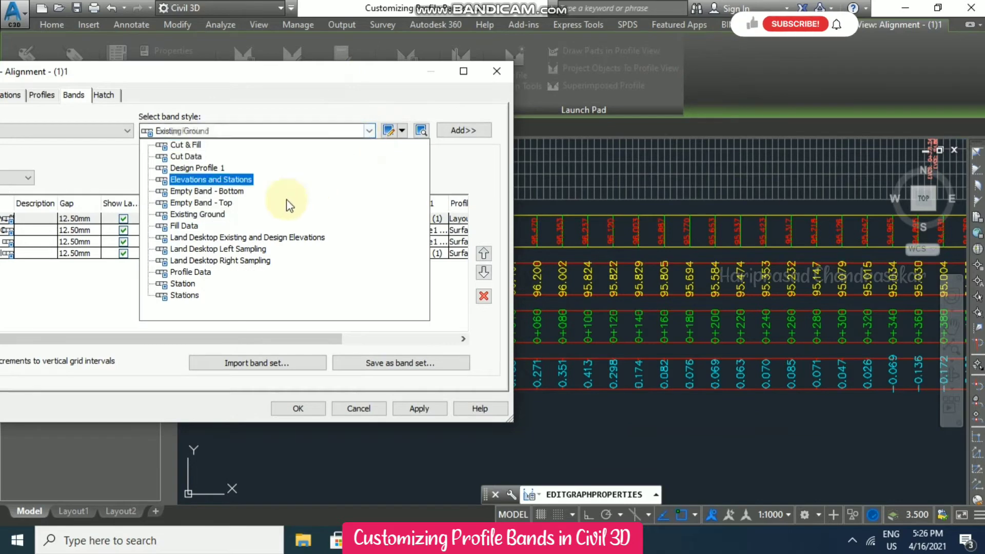
click(176, 296)
click(403, 133)
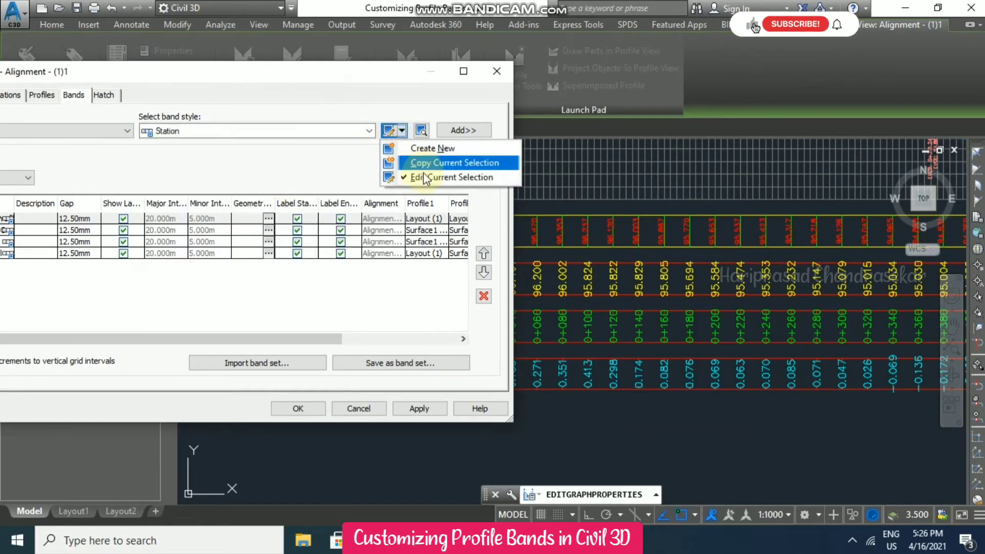
click(474, 177)
click(627, 198)
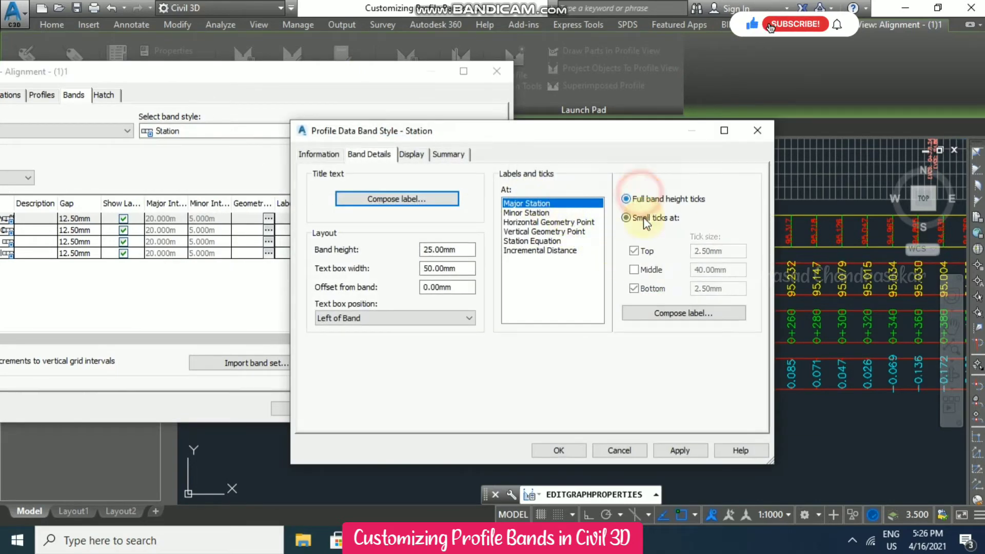
drag(474, 270, 411, 279)
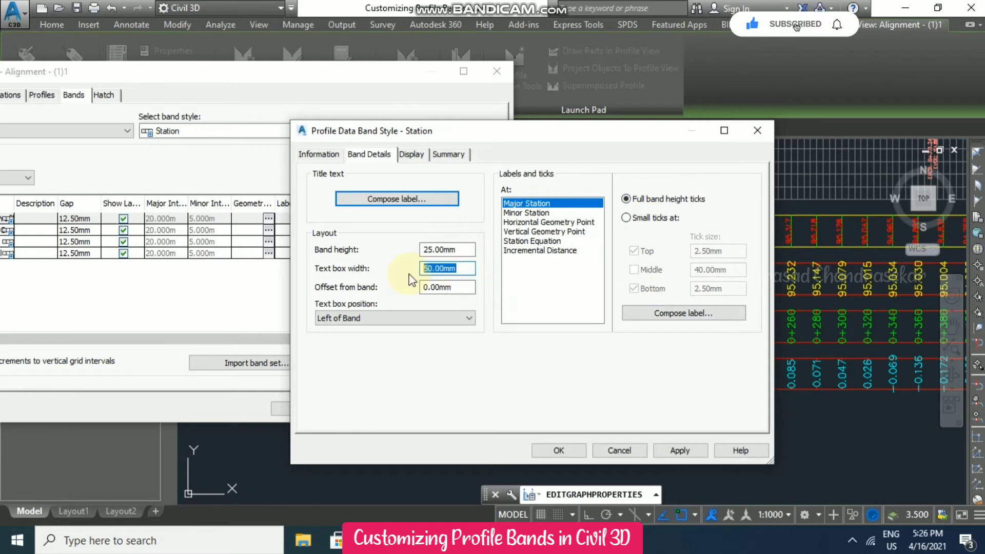
text(100)
- Set the Station band's major station labels to a text height of 4 mm with a negative X offset, and accept the style
click(663, 315)
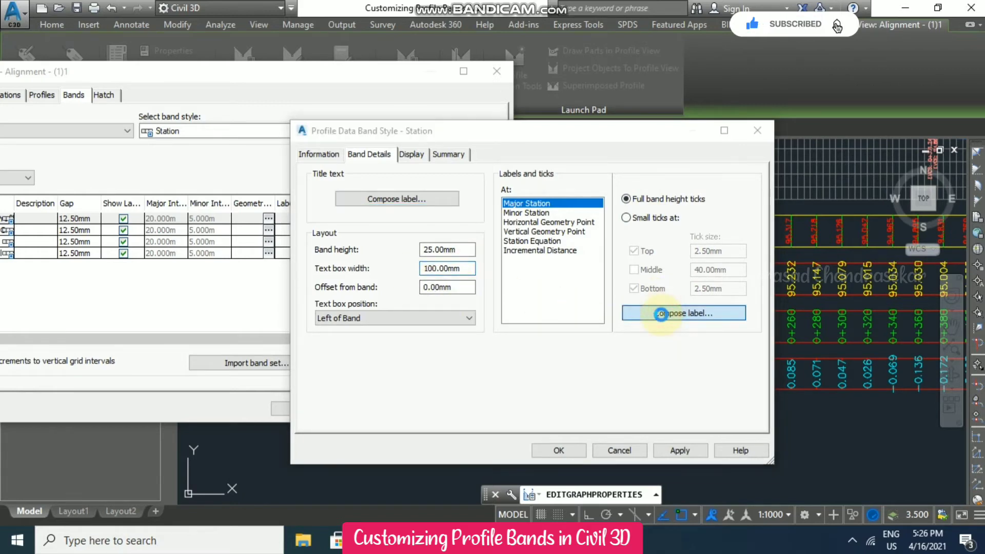
click(492, 285)
text(4)
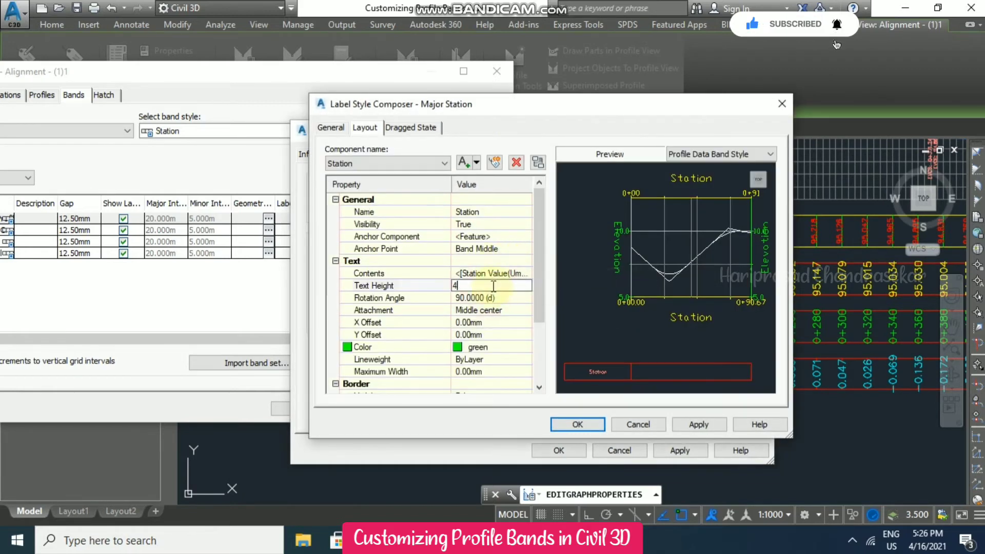
click(503, 322)
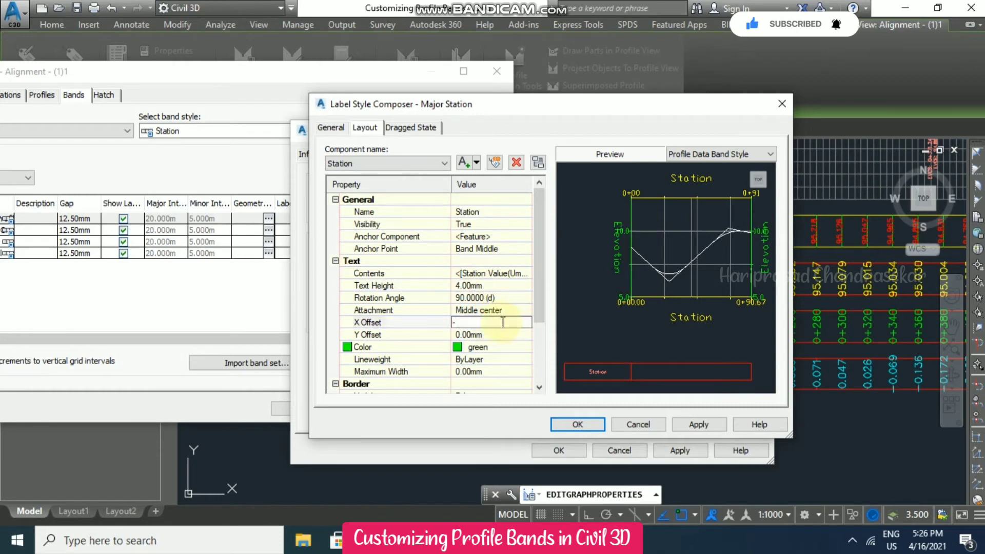
click(575, 424)
click(573, 450)
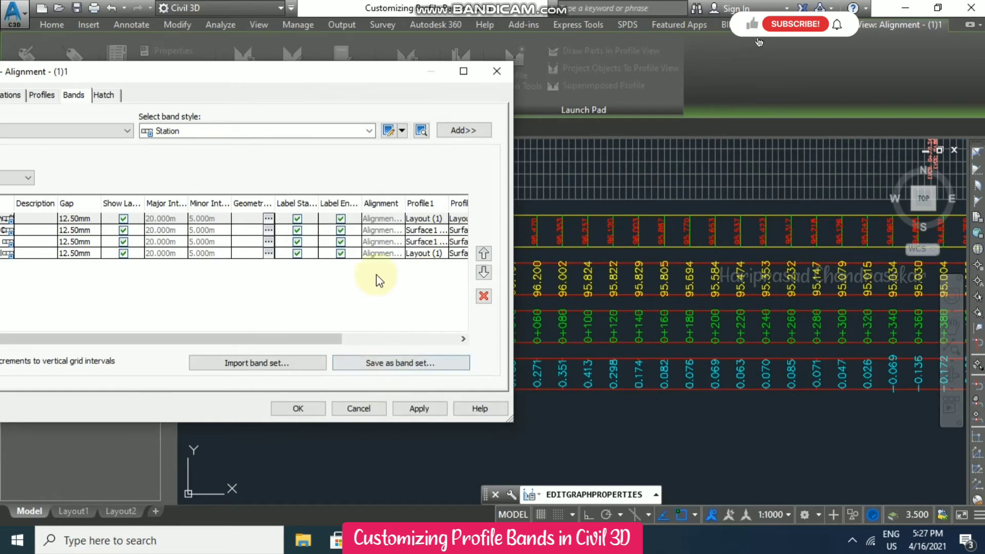
- Edit the Cut & Fill band style, giving its major stations full band height ticks and setting the text box width to 100 mm
click(369, 132)
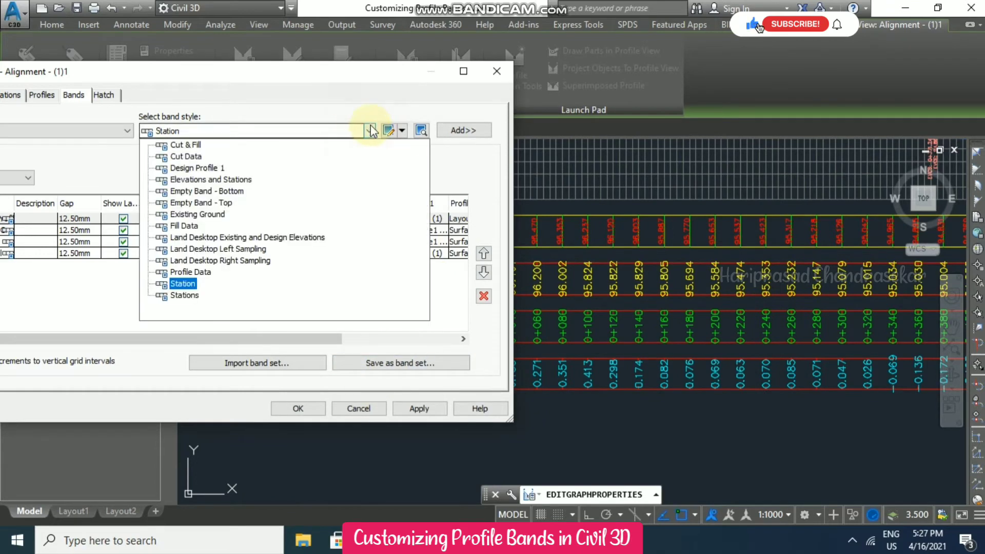
click(185, 145)
click(404, 131)
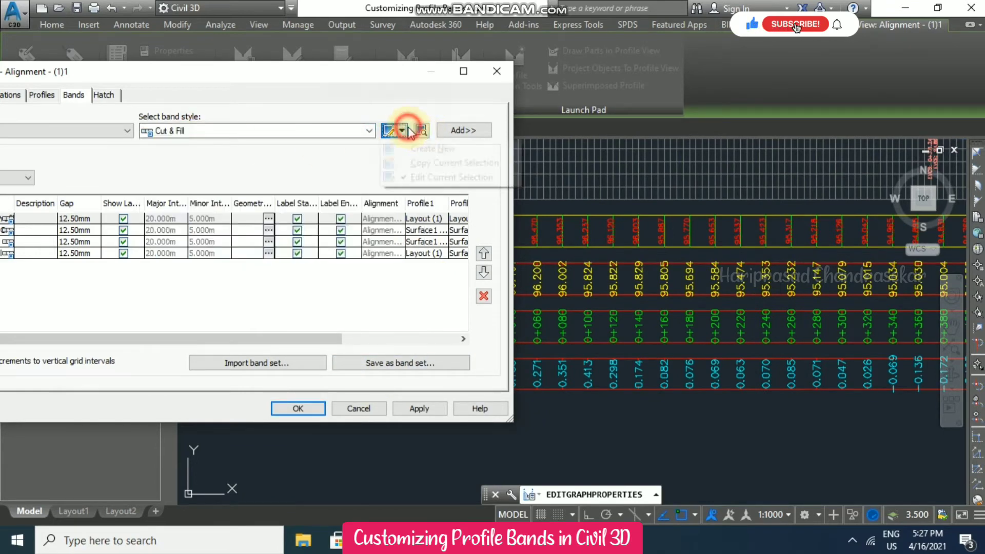
click(447, 177)
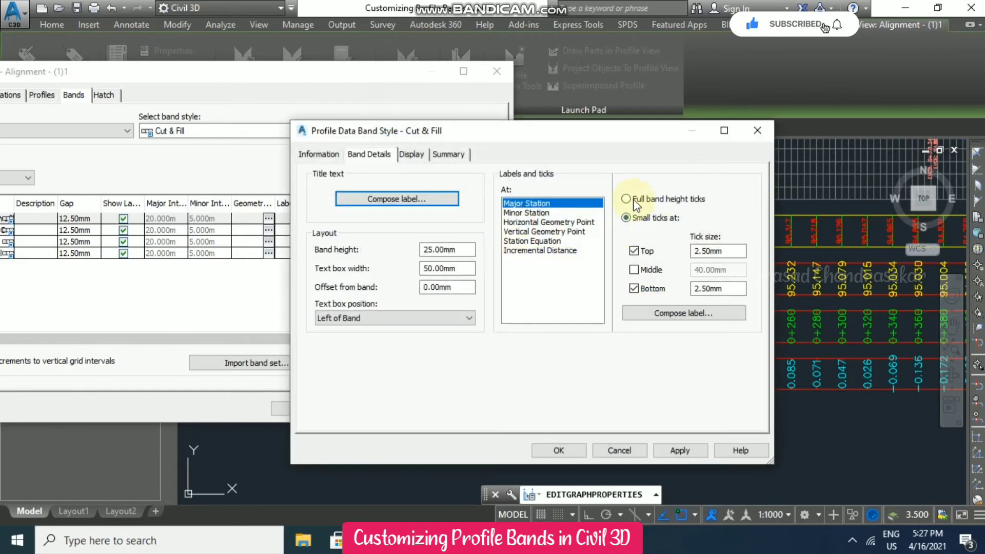
click(637, 205)
drag(463, 269, 381, 272)
text(100)
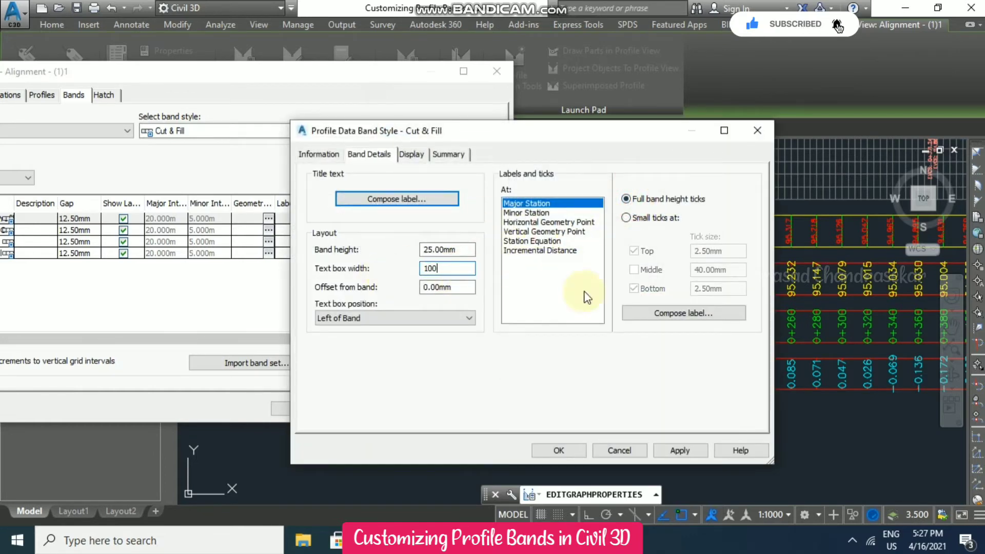
- Set the Cut & Fill major station labels to a text height of 4 mm and an X offset of -5 mm, and accept the style
click(639, 313)
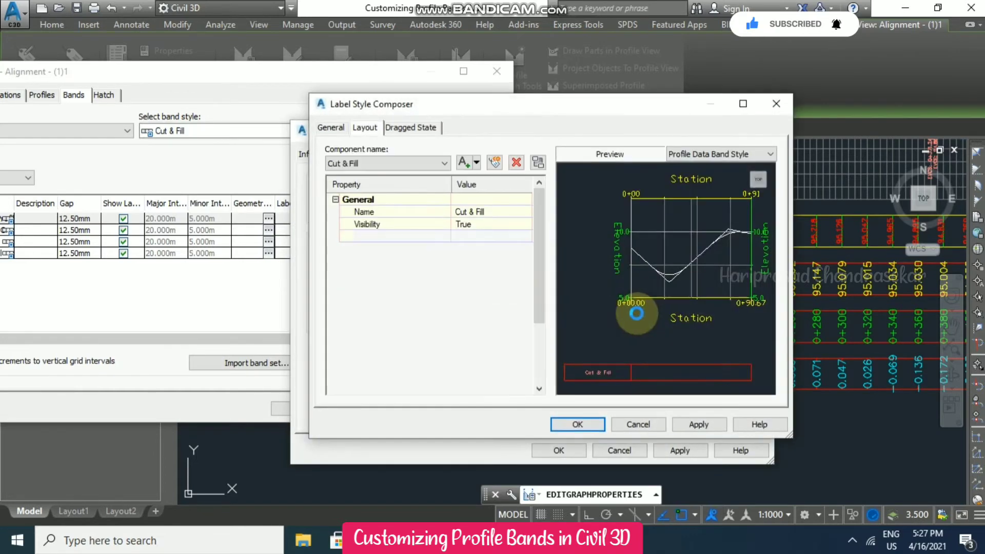
click(508, 286)
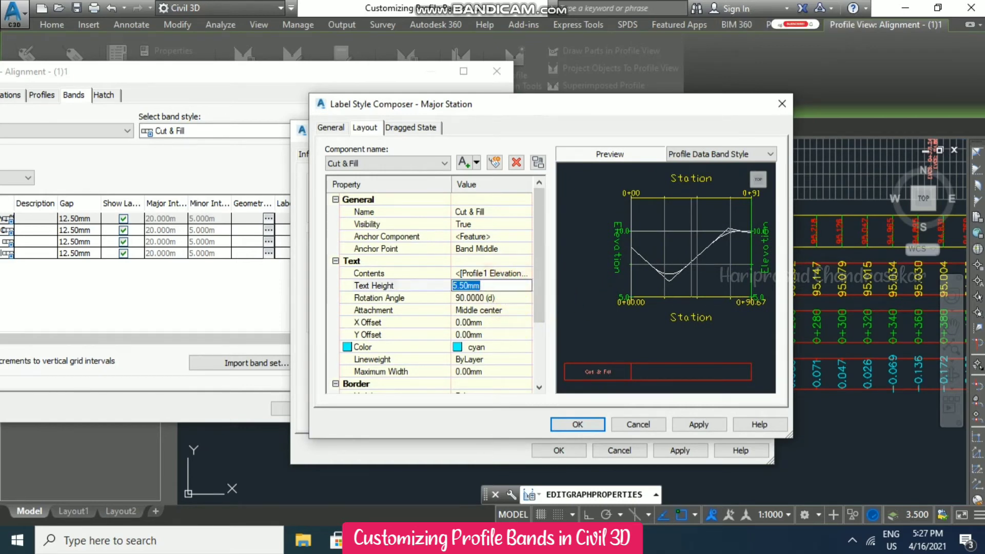
text(4)
click(507, 322)
text(-5)
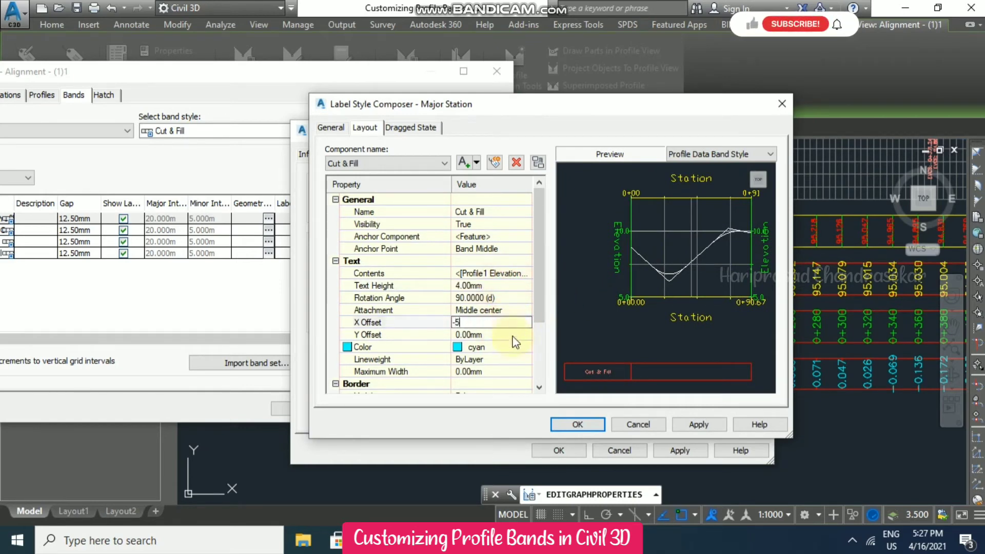
click(572, 424)
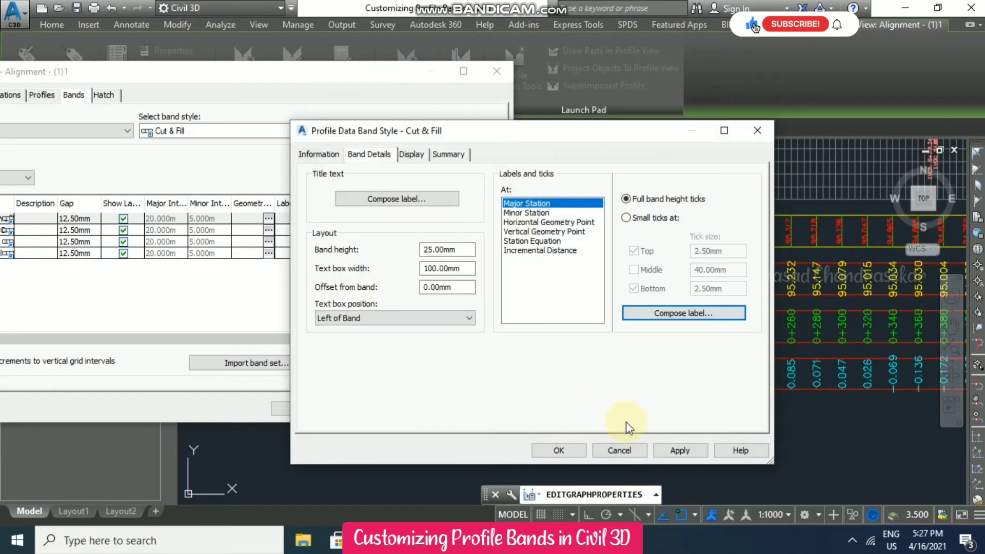
click(566, 449)
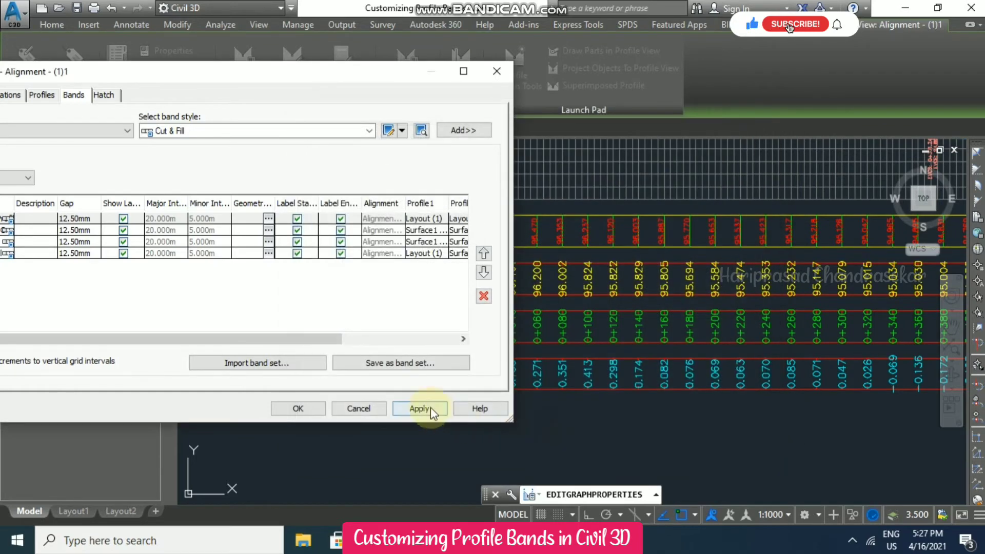
- Apply the band style changes to the profile view and inspect the alignment of labels across the four bands
click(430, 408)
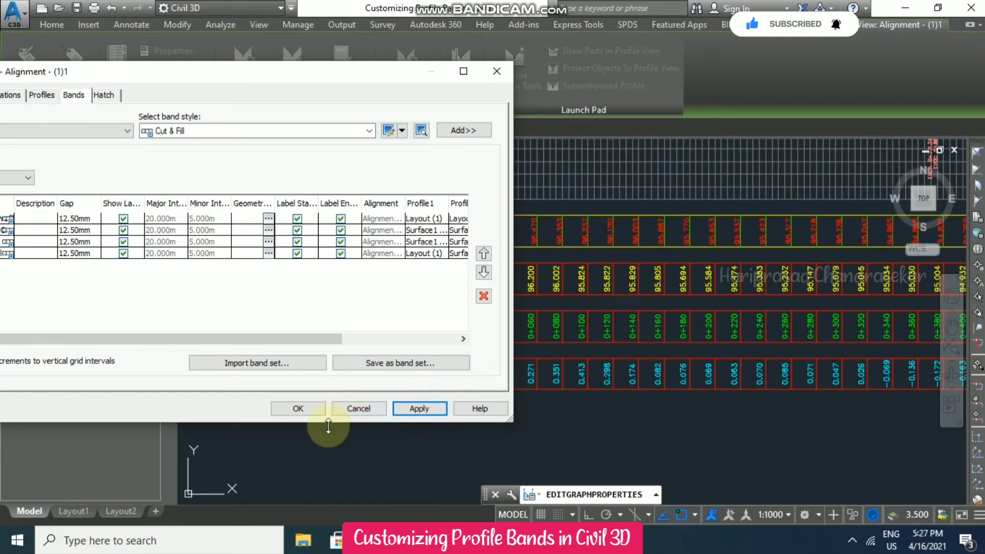
click(314, 409)
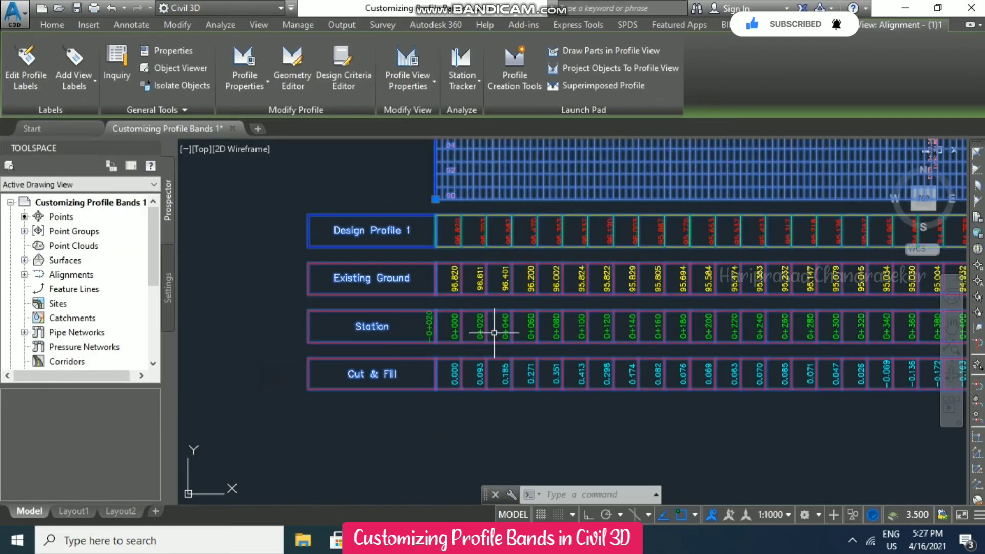
scroll(494, 332, up, 3)
scroll(543, 222, down, 1)
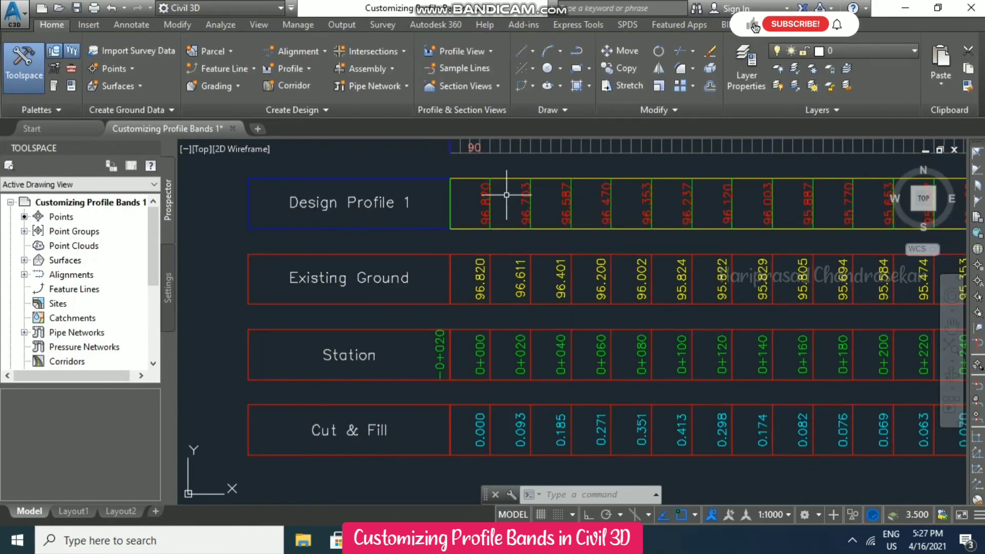
scroll(506, 192, down, 1)
scroll(200, 284, down, 2)
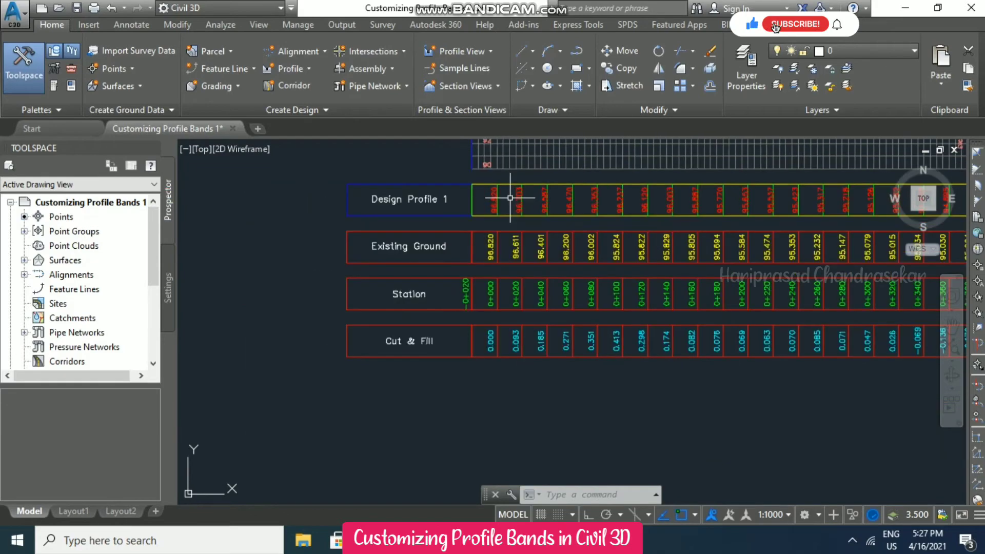
- Open the profile view's band properties and set the gap of the Design Profile 1 and Existing Ground bands to 0 mm
click(416, 215)
click(417, 214)
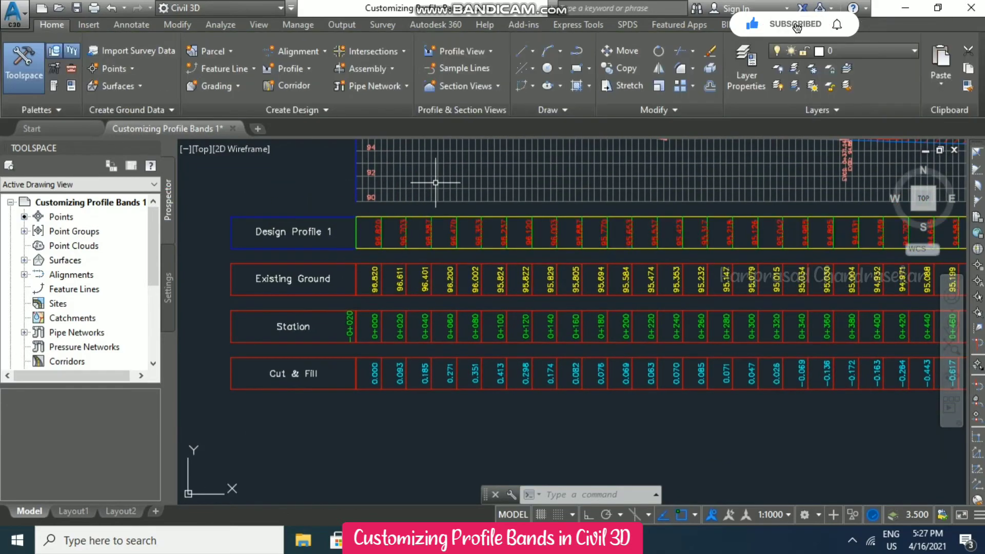
click(434, 81)
click(445, 106)
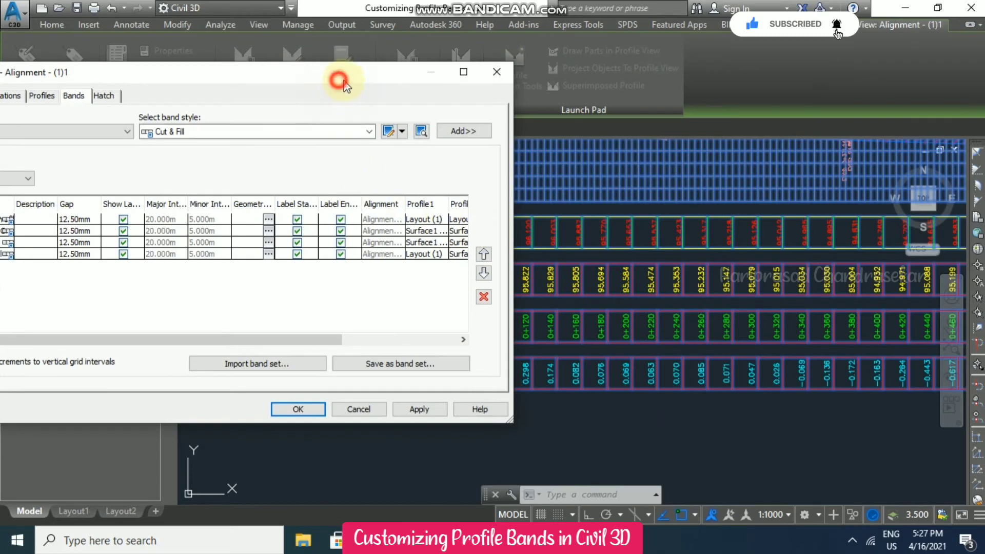
drag(344, 85, 753, 109)
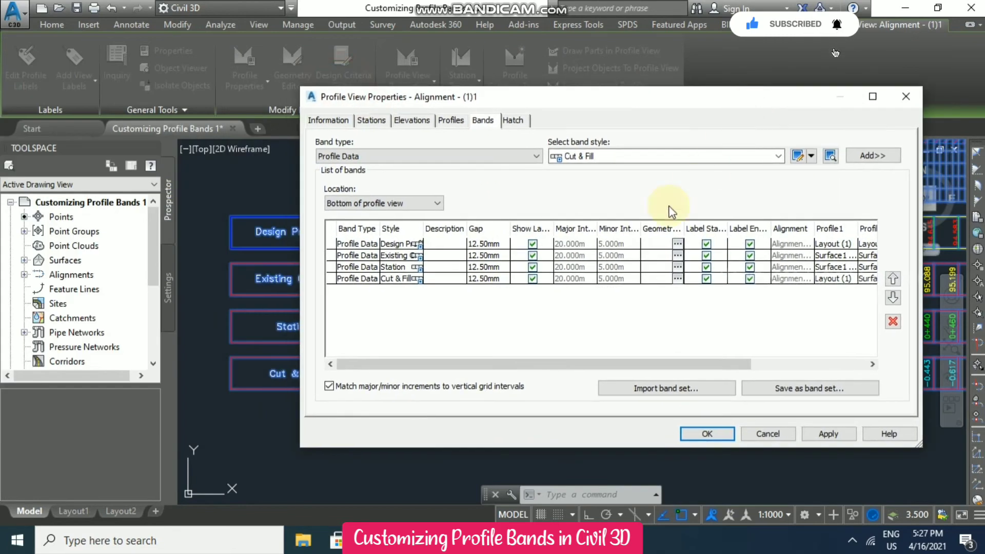
click(500, 247)
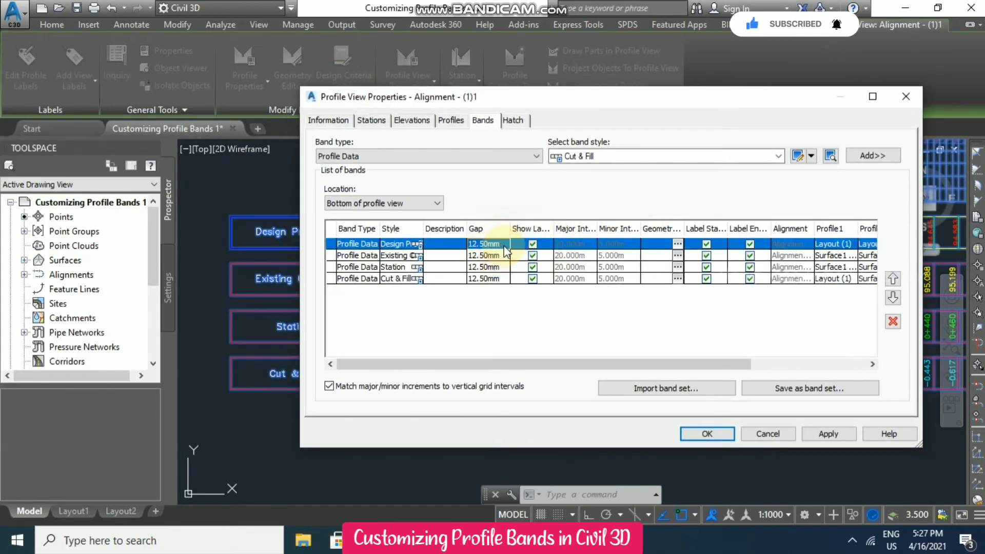
click(500, 246)
text(0)
click(505, 259)
click(505, 260)
text(0)
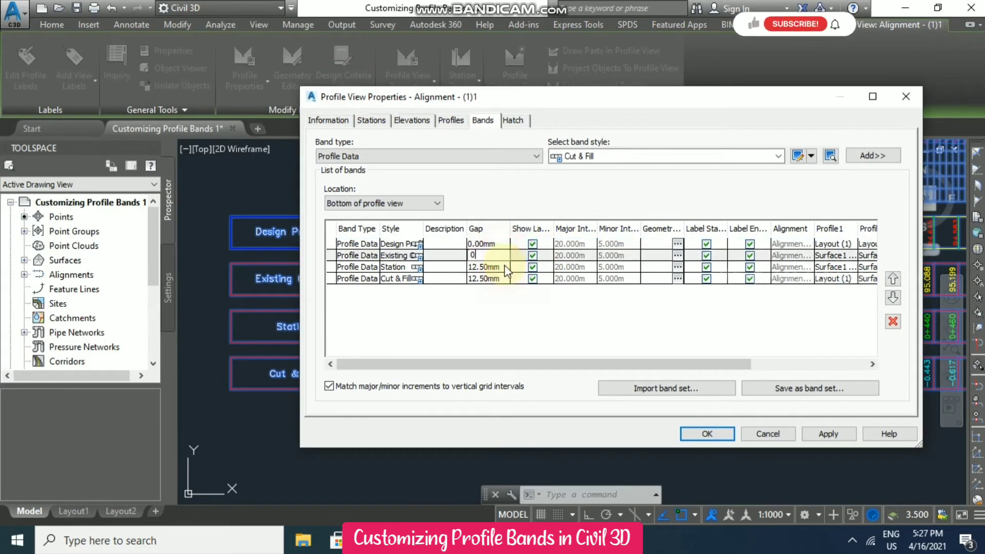
- Set the gap of the Station and Cut & Fill bands to 0 mm and accept the profile view properties
click(503, 269)
click(503, 269)
text(0)
click(507, 280)
click(501, 279)
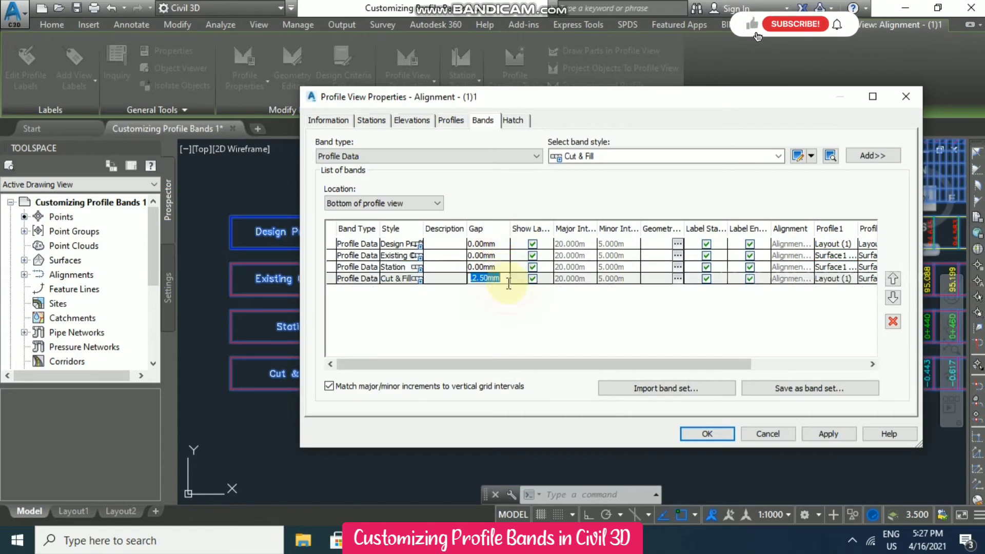
text(0)
click(707, 434)
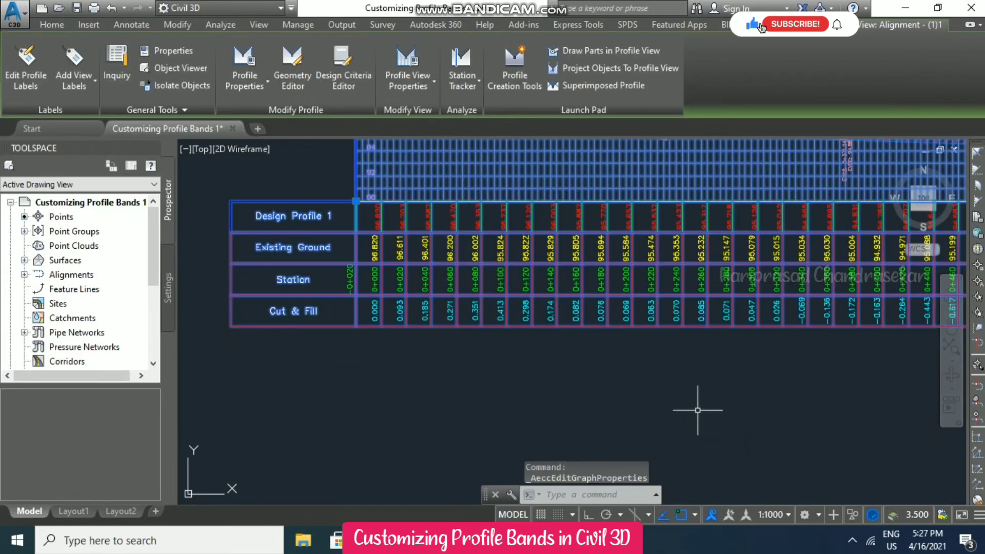
key(Escape)
- Examine the spacing and label alignment of the four stacked bands along the whole profile view
scroll(426, 398, down, 3)
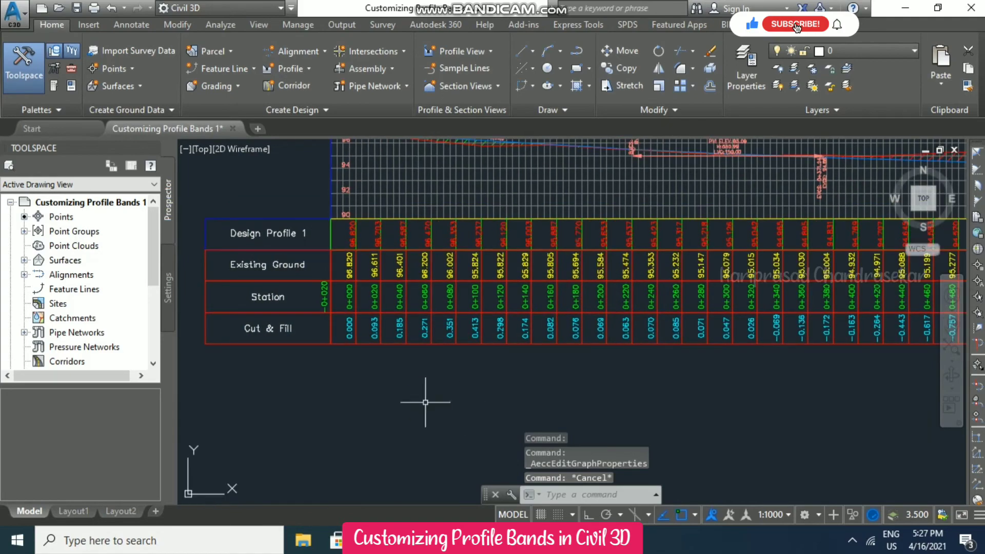
scroll(427, 397, up, 3)
scroll(450, 403, up, 2)
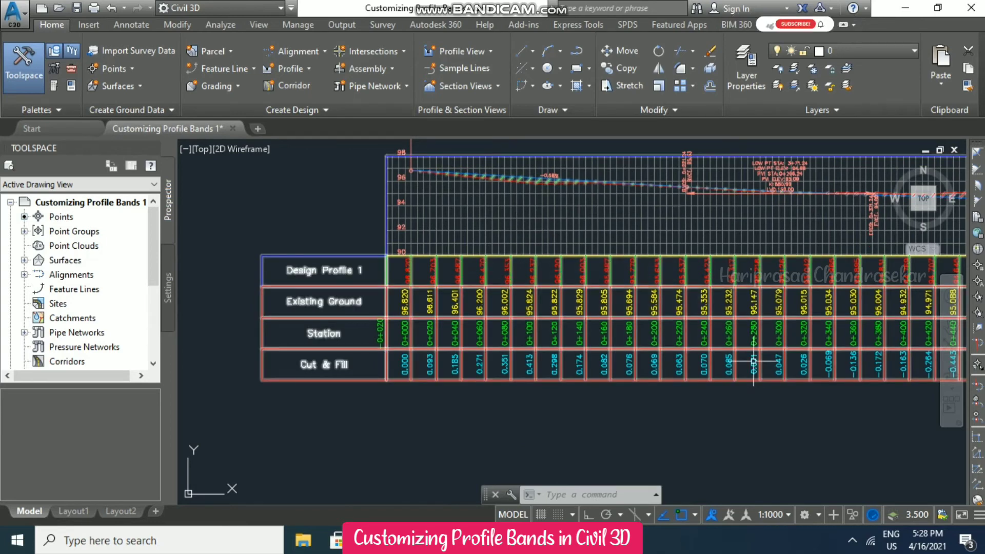
key(Escape)
key(Escape)
middle_drag(839, 449, 803, 428)
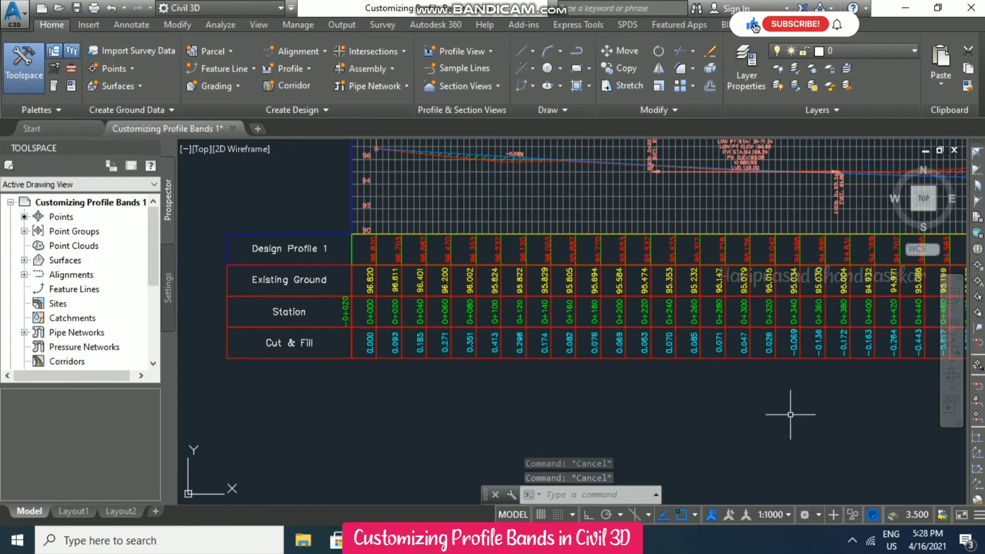
middle_drag(825, 415, 605, 324)
scroll(785, 407, down, 5)
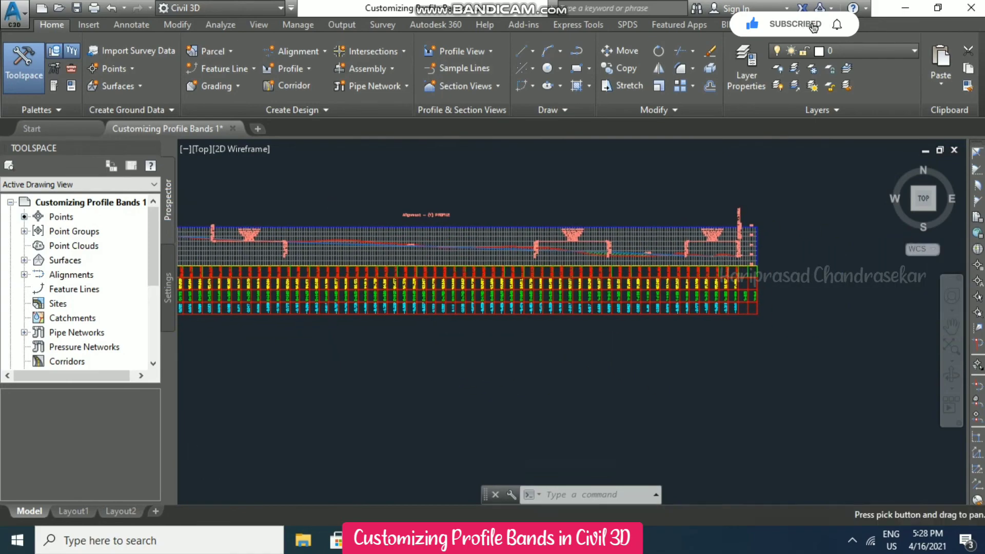
scroll(611, 254, up, 6)
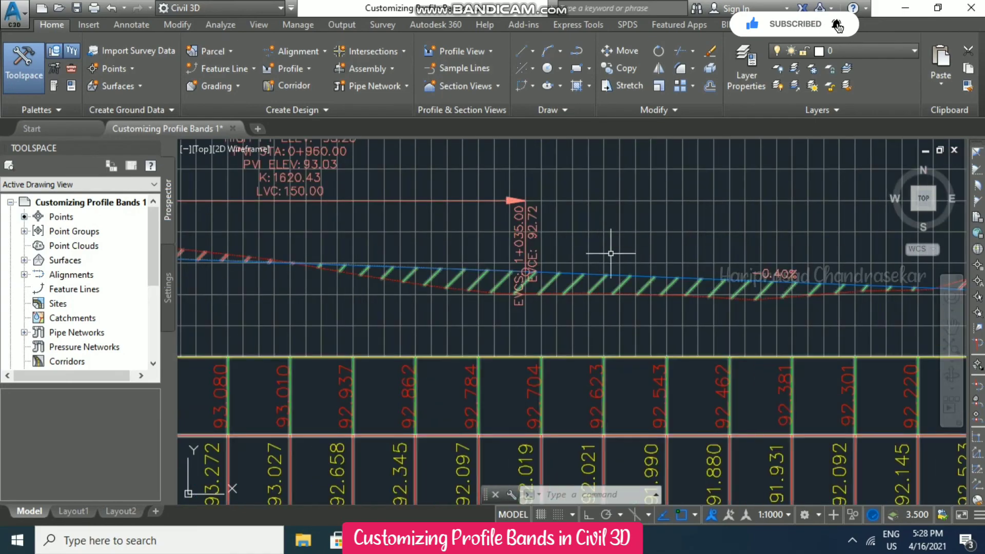
scroll(593, 234, down, 2)
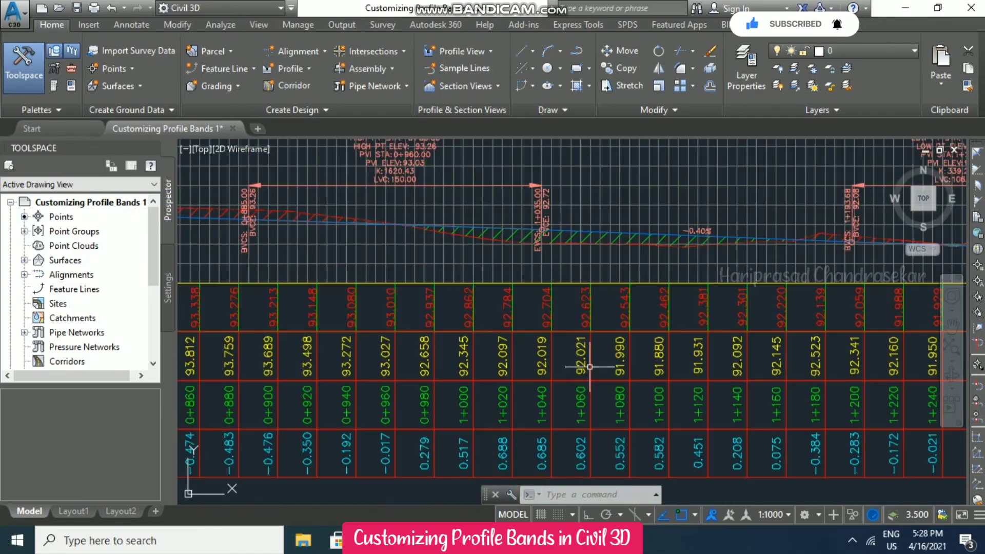
- Stretch the end point of the design profile's vertical curve around PVI station 0+960 to about station 1+070, and check the design elevations
scroll(605, 227, up, 3)
click(599, 231)
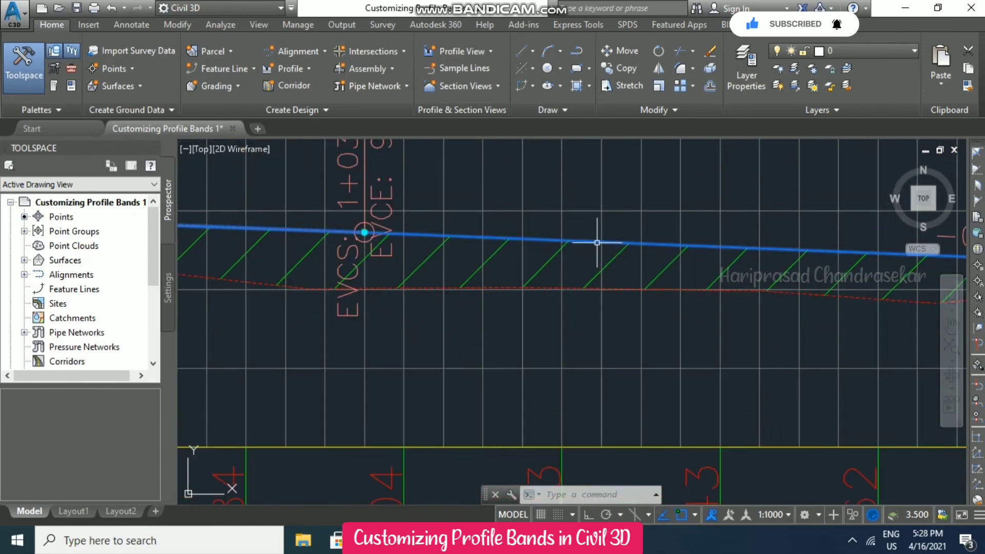
scroll(463, 226, up, 3)
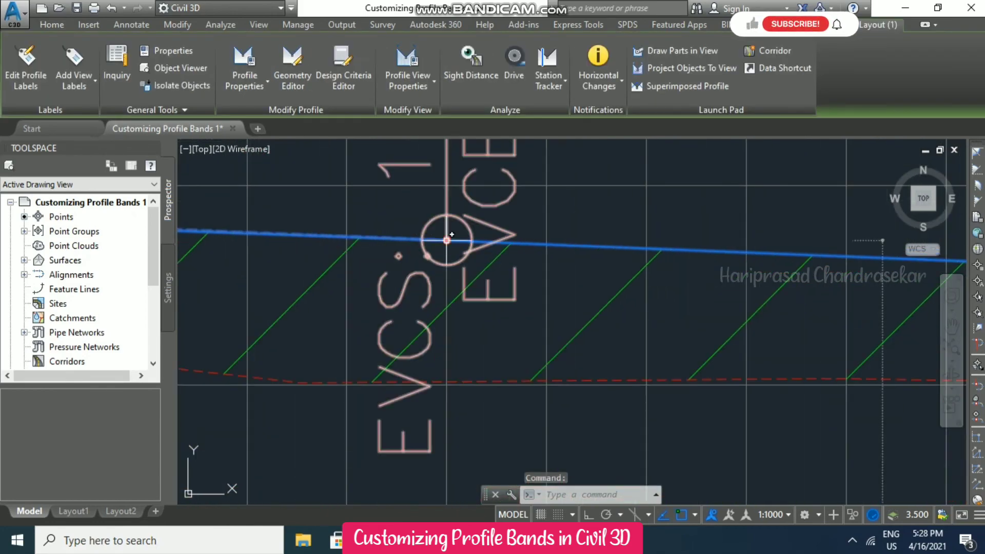
click(447, 230)
scroll(441, 177, down, 3)
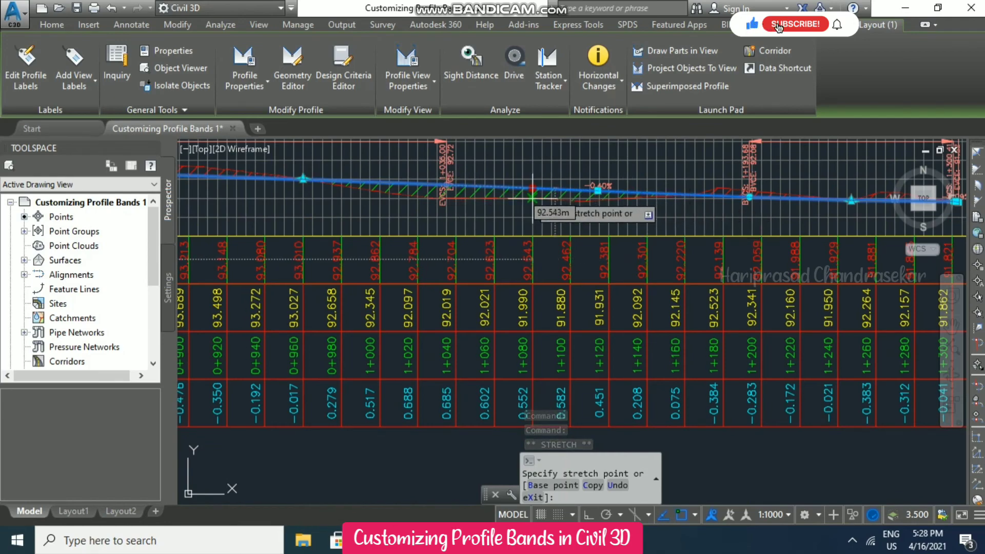
scroll(519, 194, up, 3)
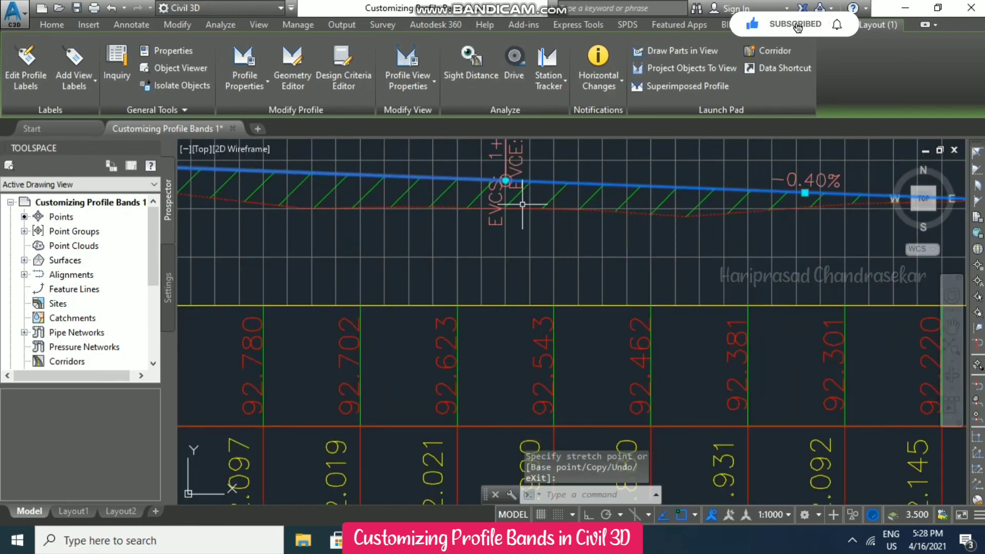
scroll(523, 204, down, 3)
scroll(544, 221, up, 1)
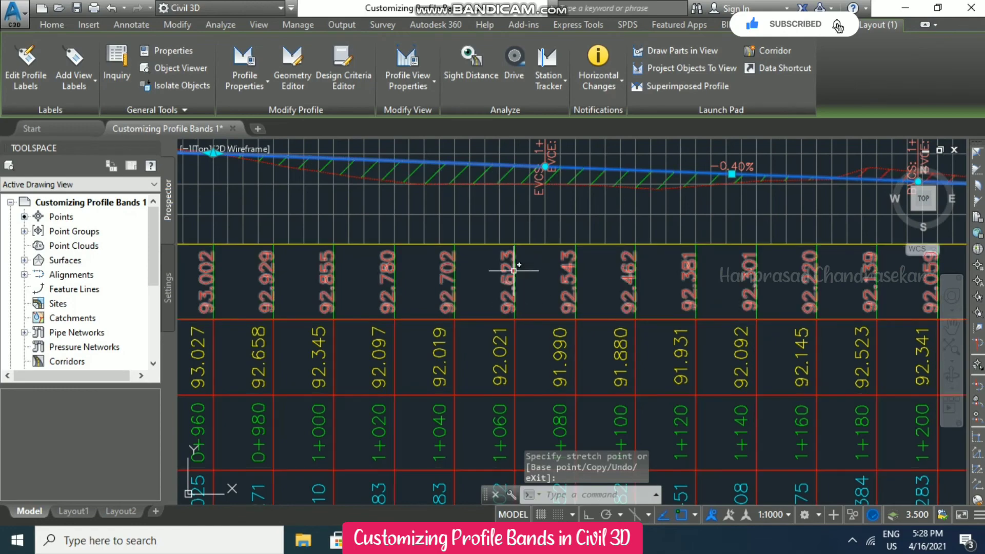
key(Escape)
click(735, 165)
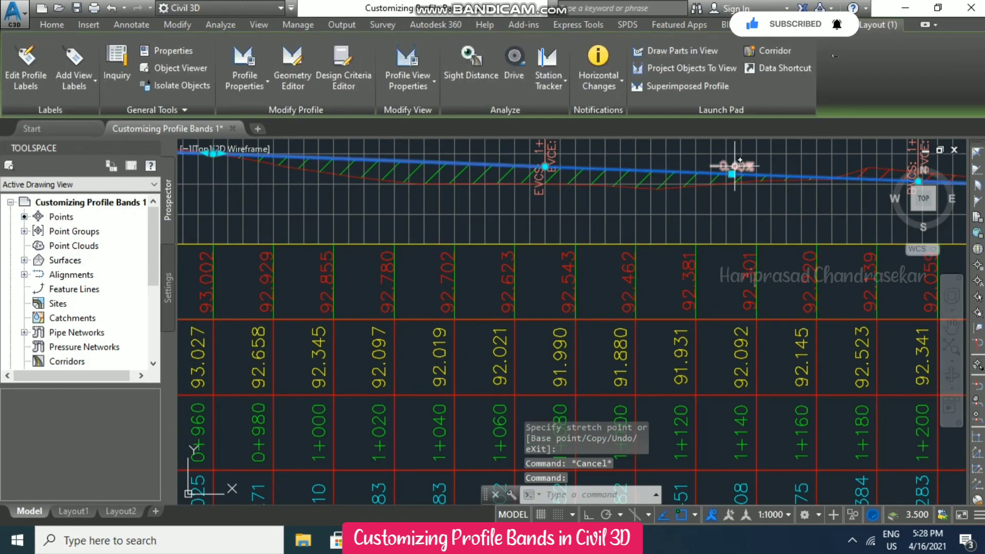
click(732, 174)
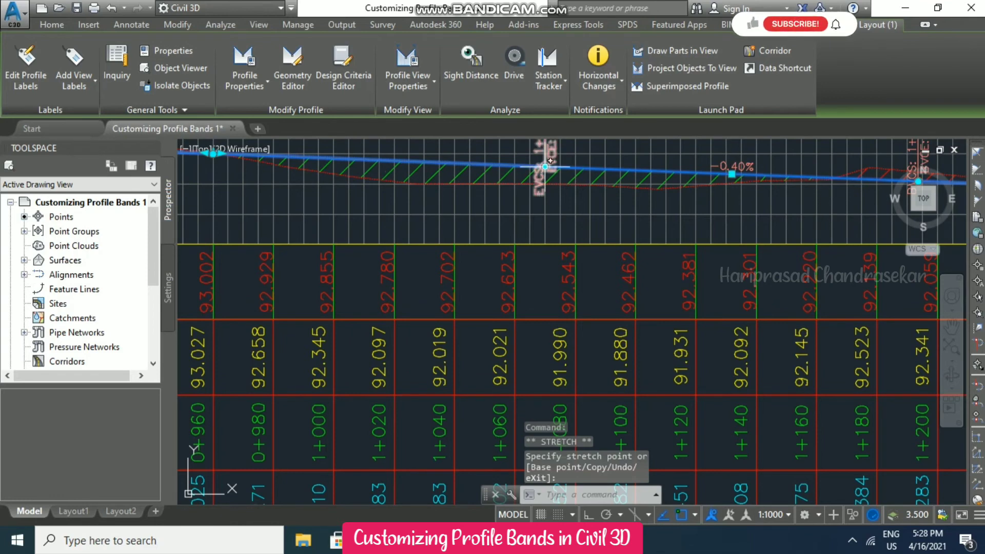
scroll(528, 176, up, 3)
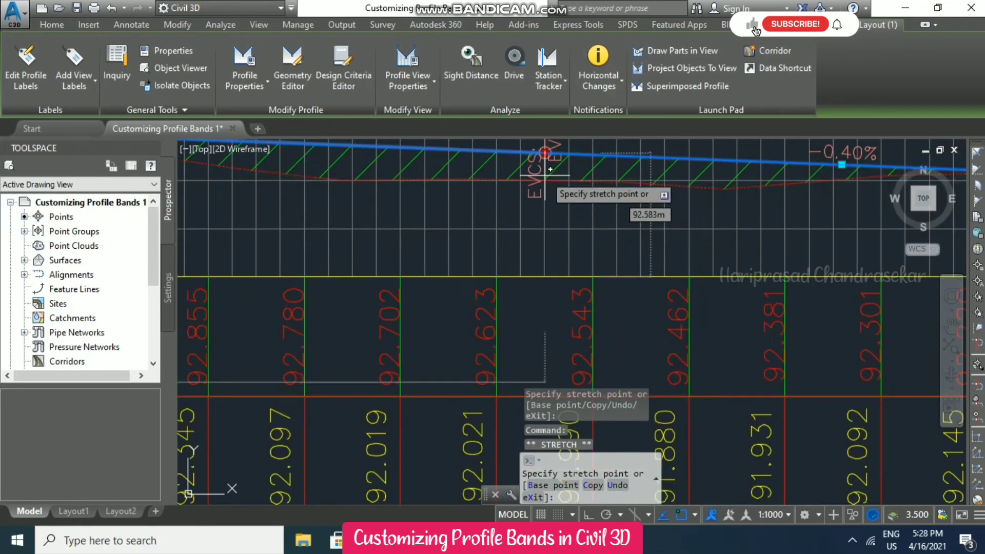
scroll(621, 195, down, 3)
key(Escape)
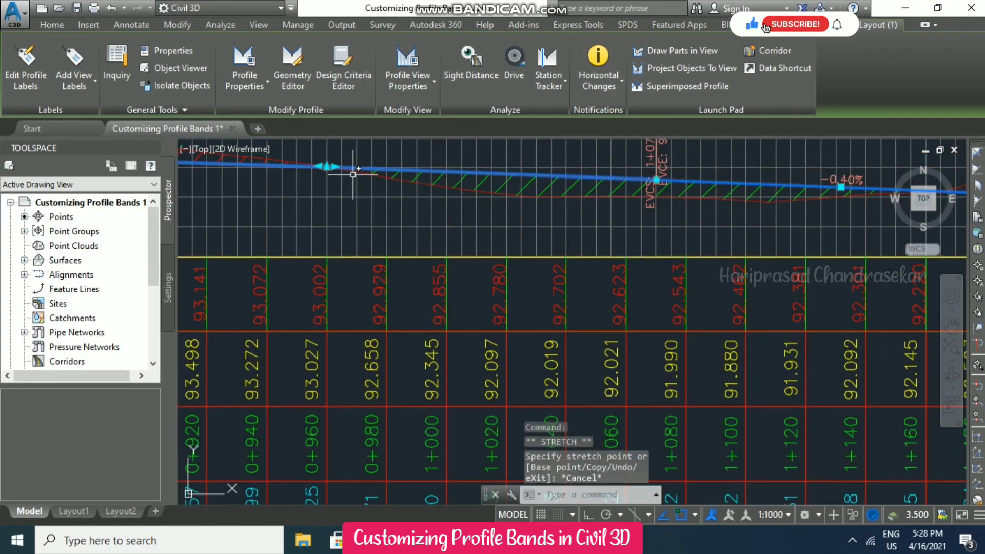
- Lower the design profile's vertical curve at station 0+960 to an elevation of about 92.66 m and deselect the profile
scroll(319, 165, up, 4)
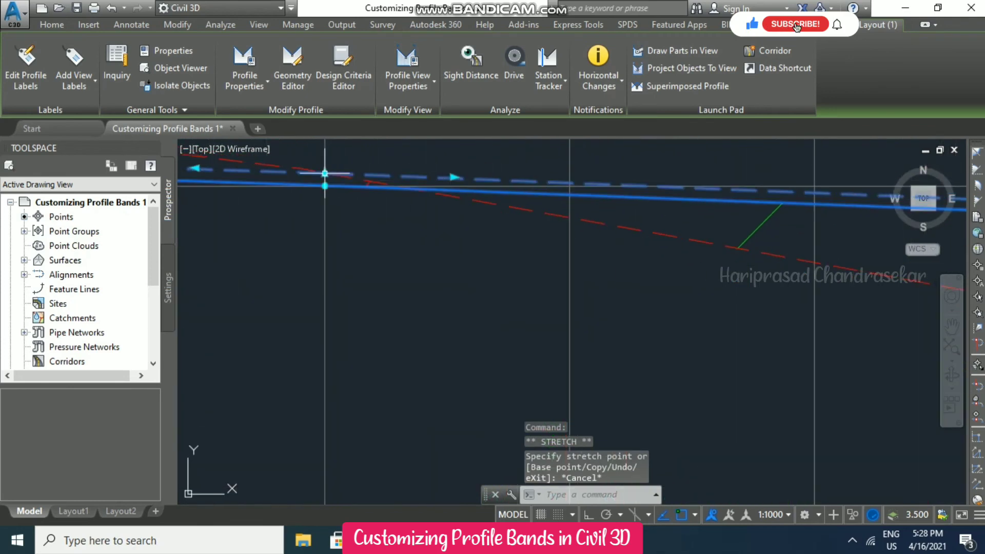
click(325, 185)
scroll(328, 195, down, 4)
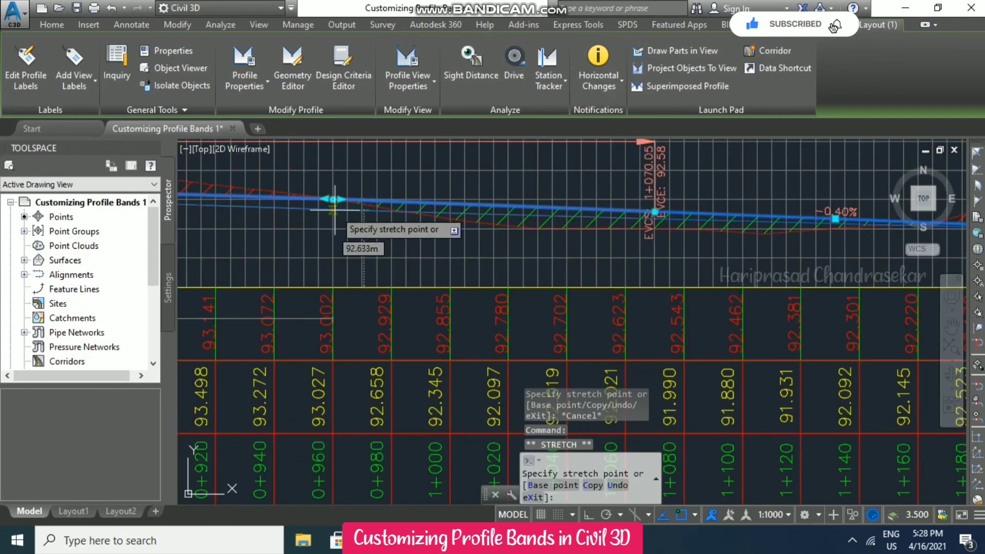
click(332, 209)
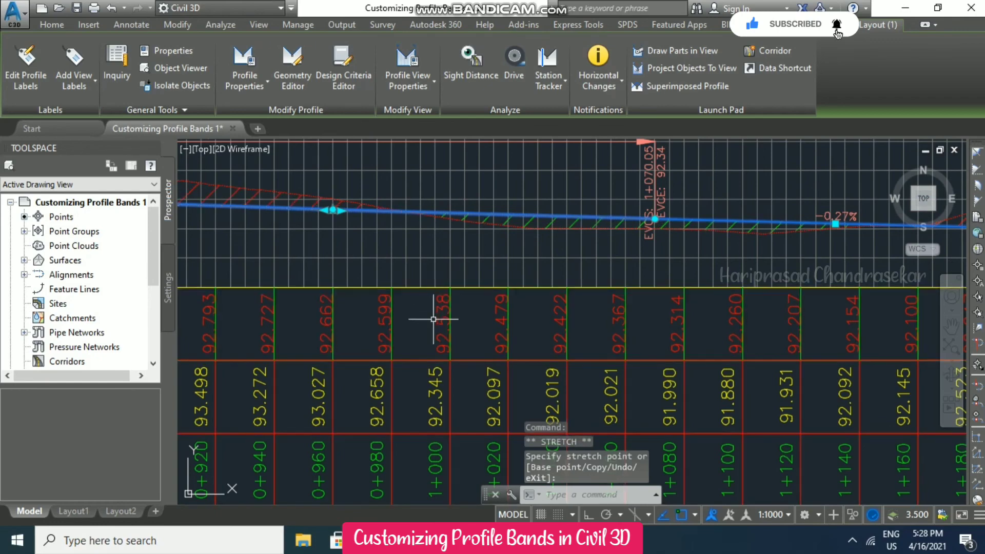
key(Escape)
- Review the design elevations and cut and fill values in the bands from the edited curve back to the profile start
scroll(492, 303, down, 5)
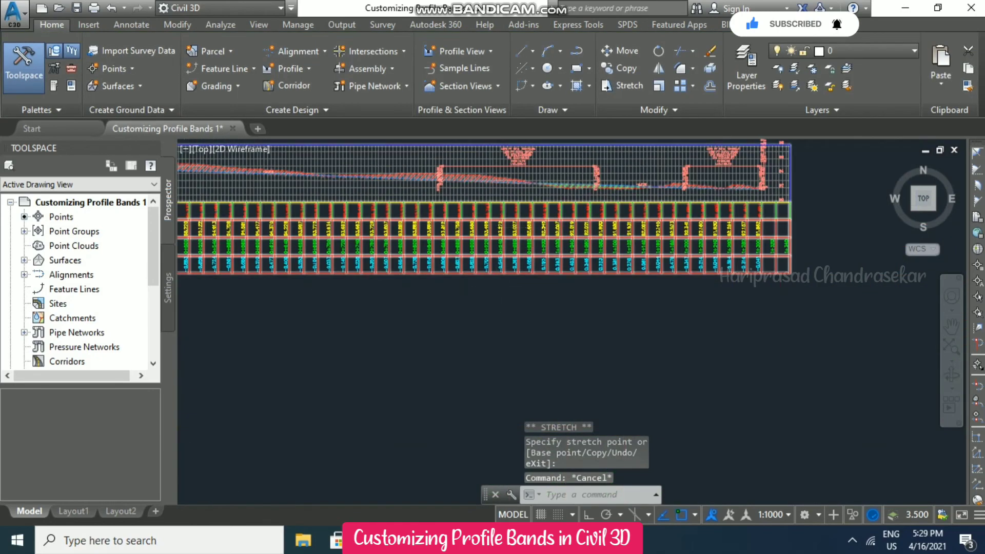
scroll(521, 214, up, 6)
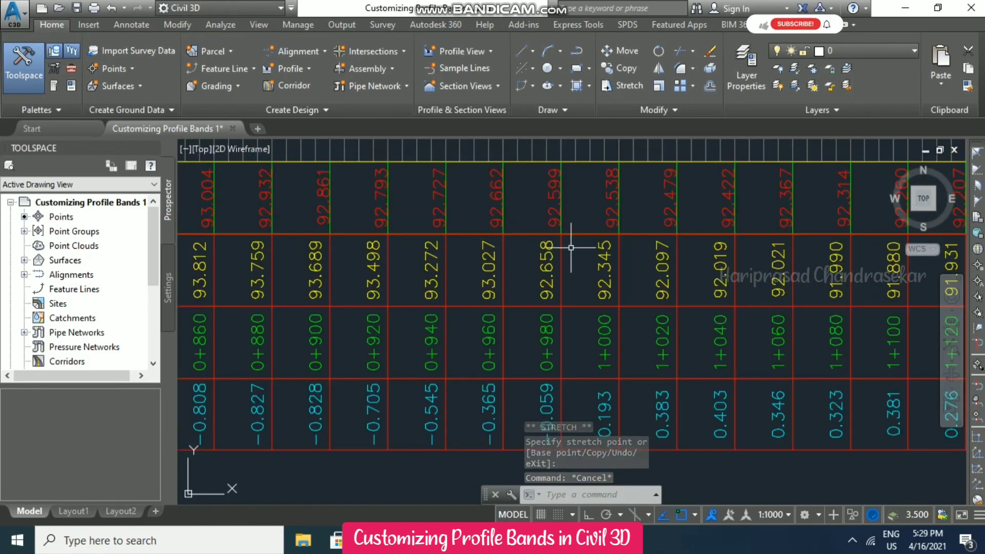
scroll(724, 261, down, 6)
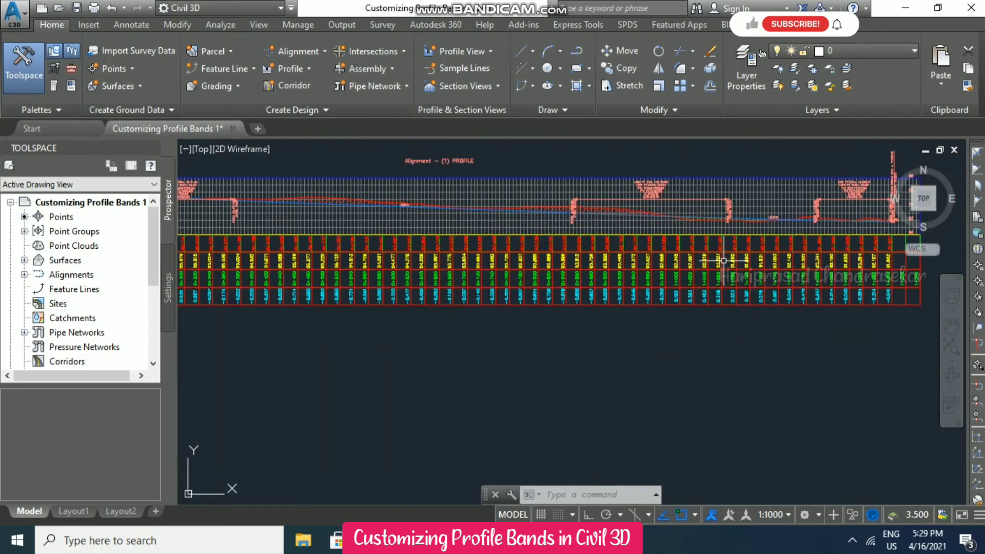
middle_drag(560, 291, 853, 275)
scroll(325, 282, up, 4)
mouse_move(332, 193)
middle_down()
mouse_move(346, 241)
mouse_move(347, 226)
mouse_move(318, 216)
middle_up()
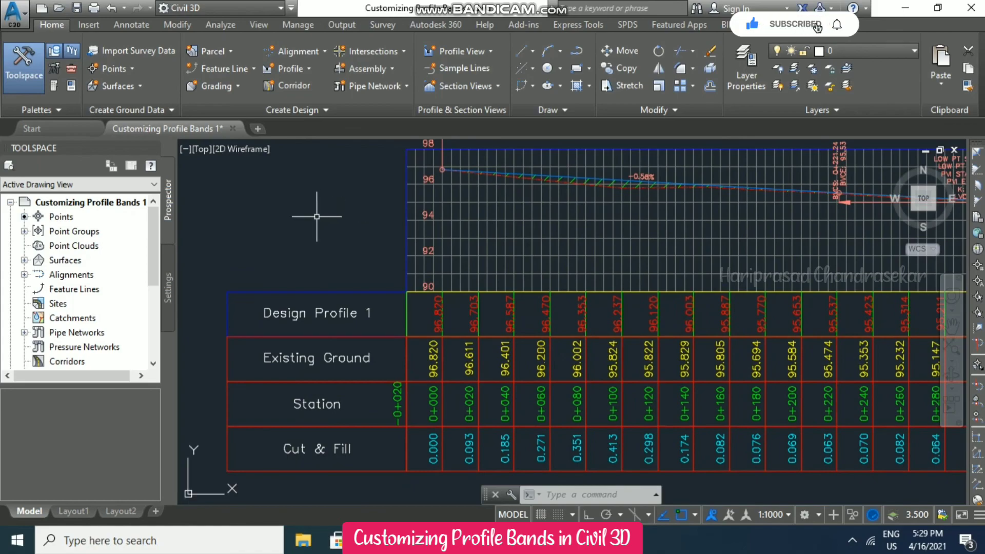